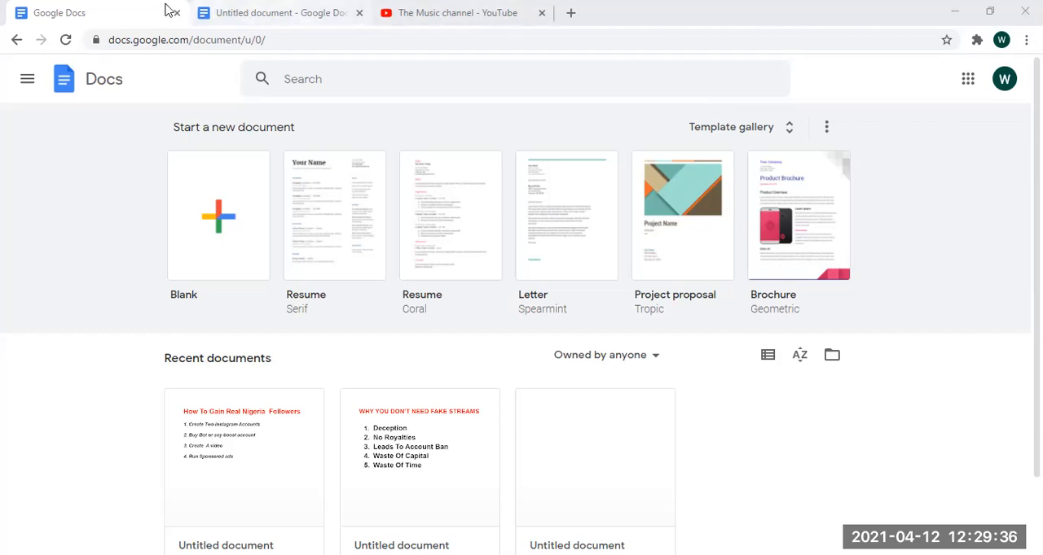
# - Create a new blank document from the Google Docs start page
pyautogui.click(87, 8)
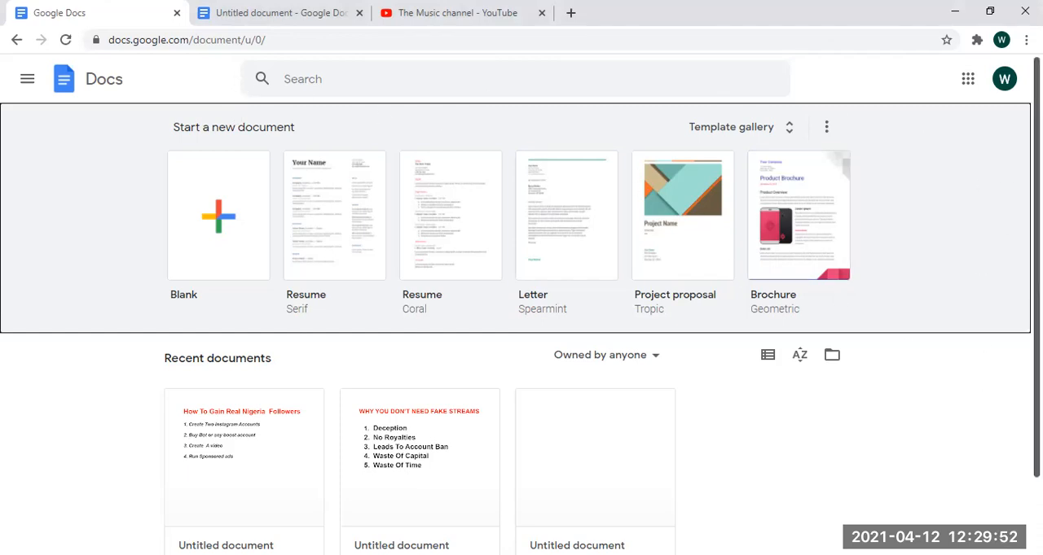
pyautogui.scroll(-1, 62, 365)
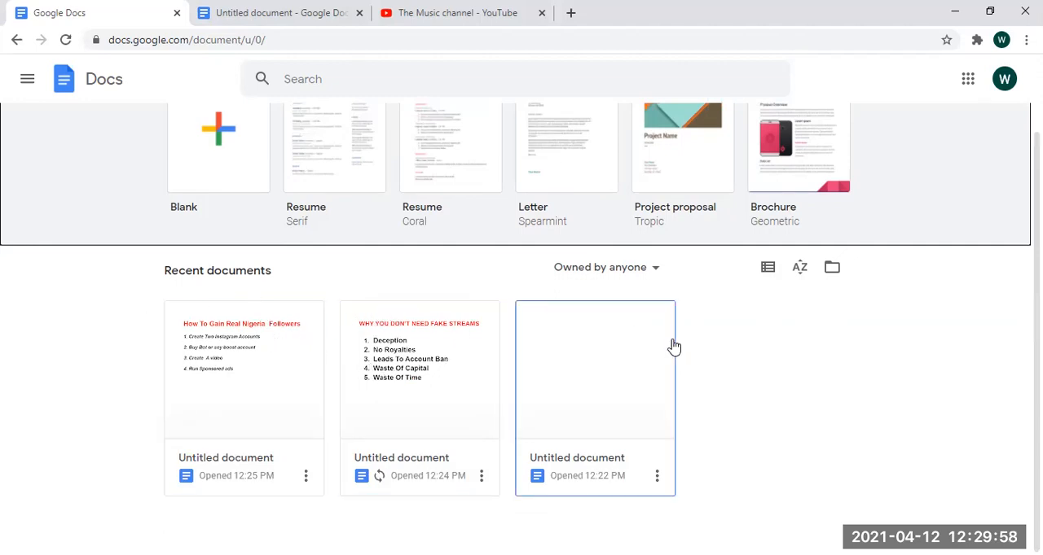
pyautogui.scroll(2, 521, 326)
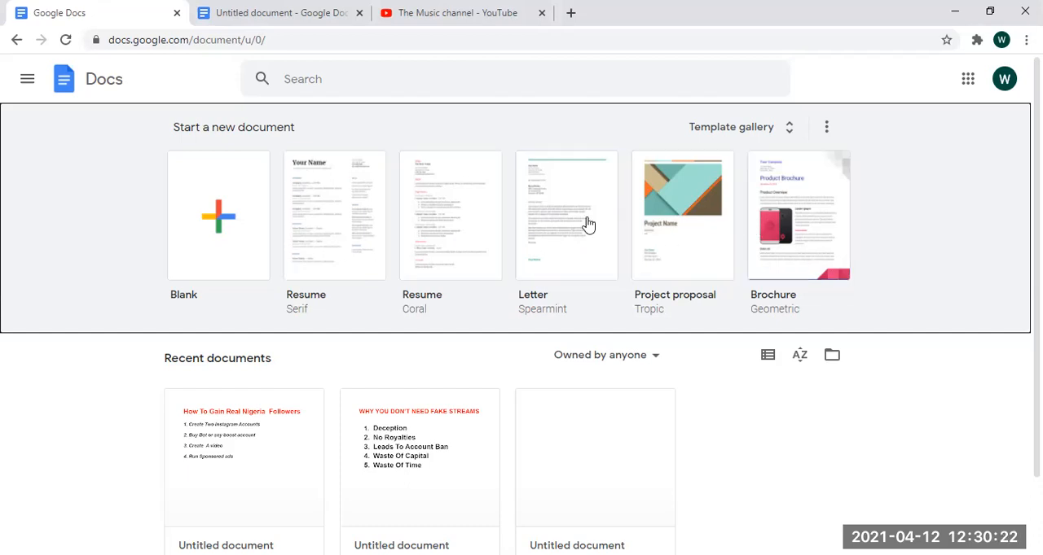
pyautogui.click(214, 225)
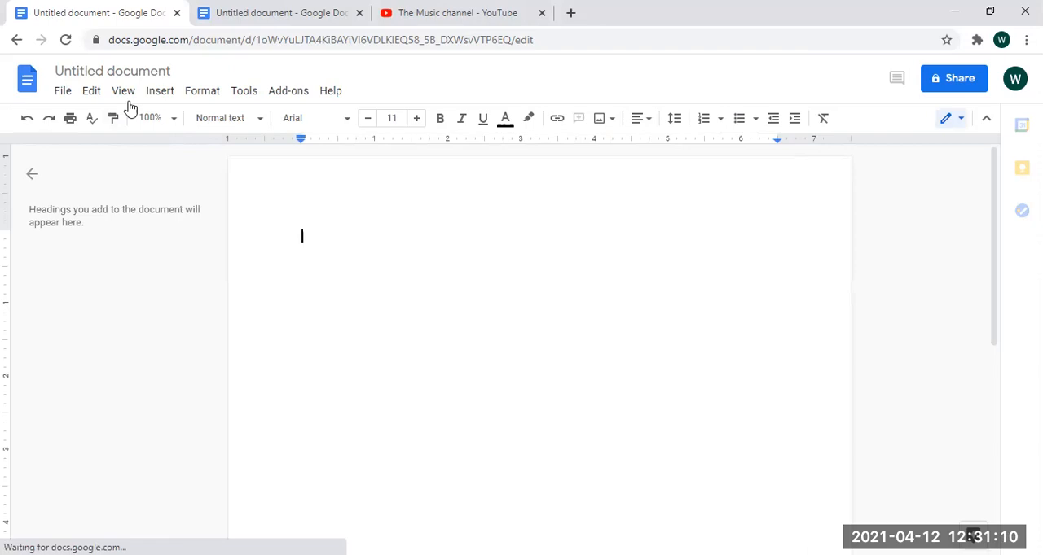
# - Examine the available paragraph styles and the text and highlight colour palettes without applying any
pyautogui.click(258, 124)
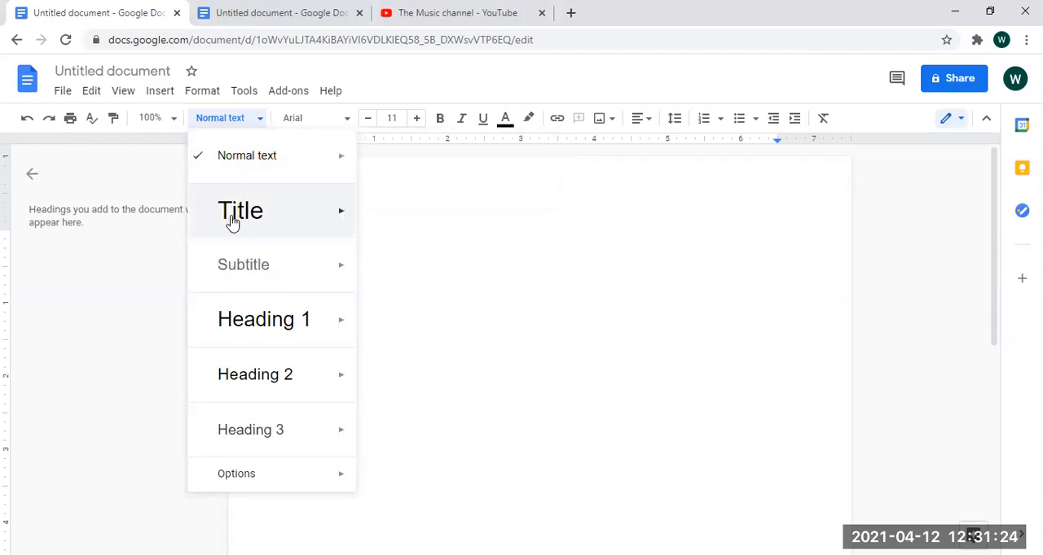
pyautogui.moveTo(275, 212)
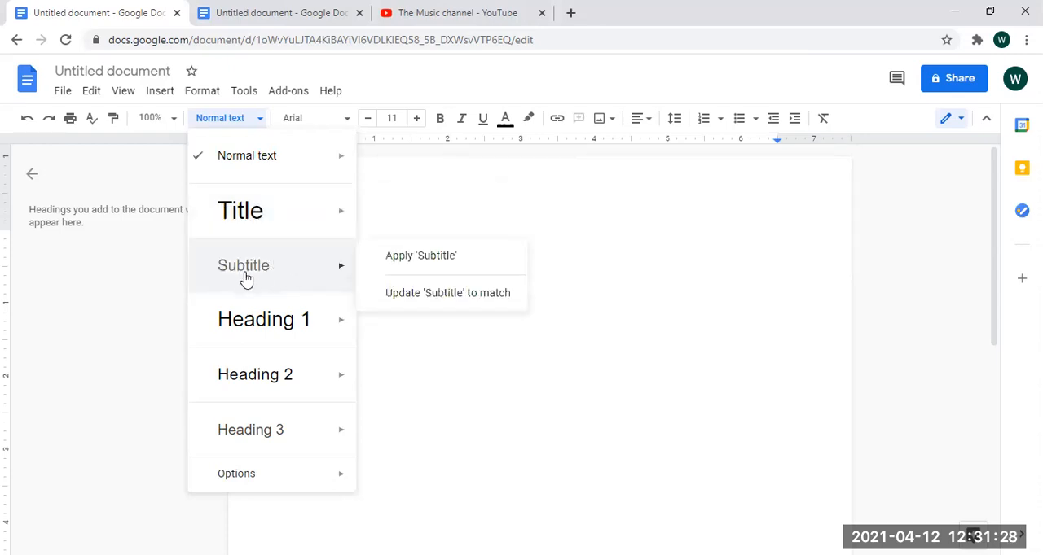
pyautogui.moveTo(332, 298)
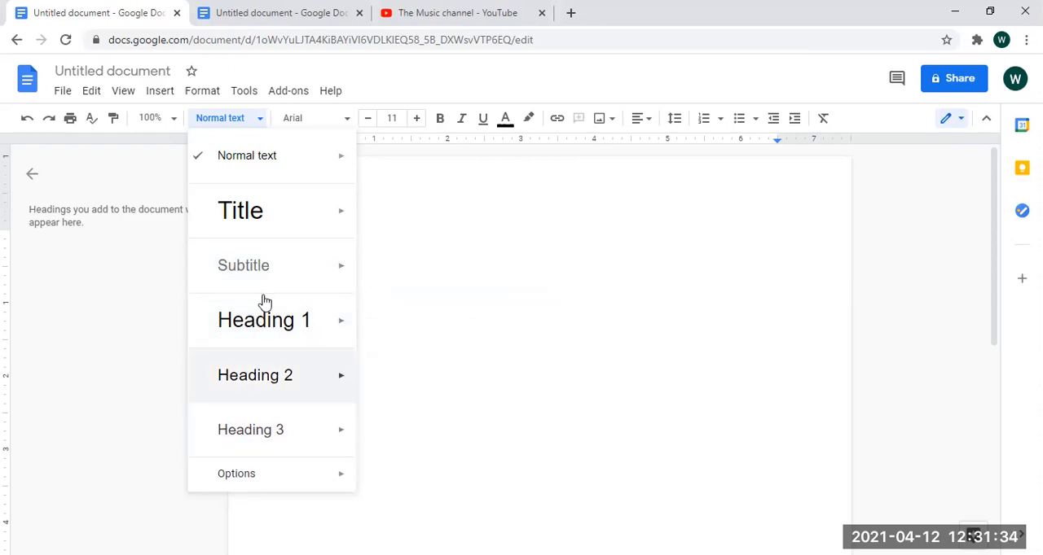
pyautogui.click(416, 209)
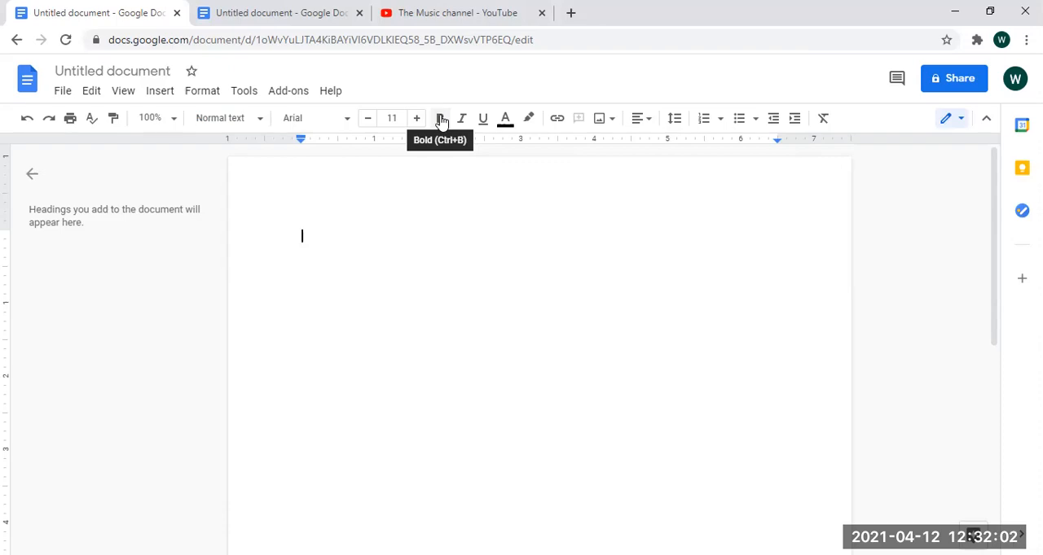
pyautogui.click(506, 123)
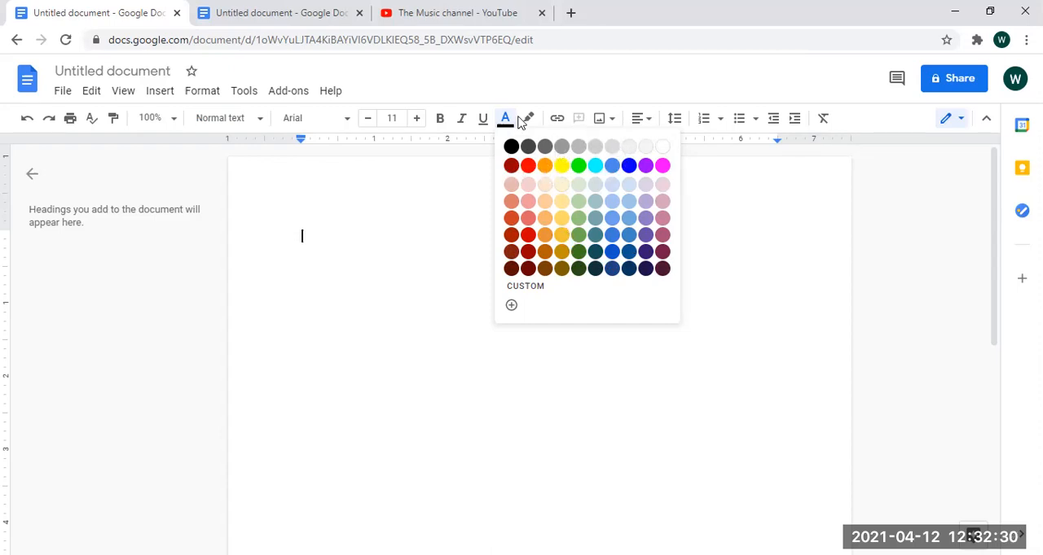
pyautogui.click(531, 91)
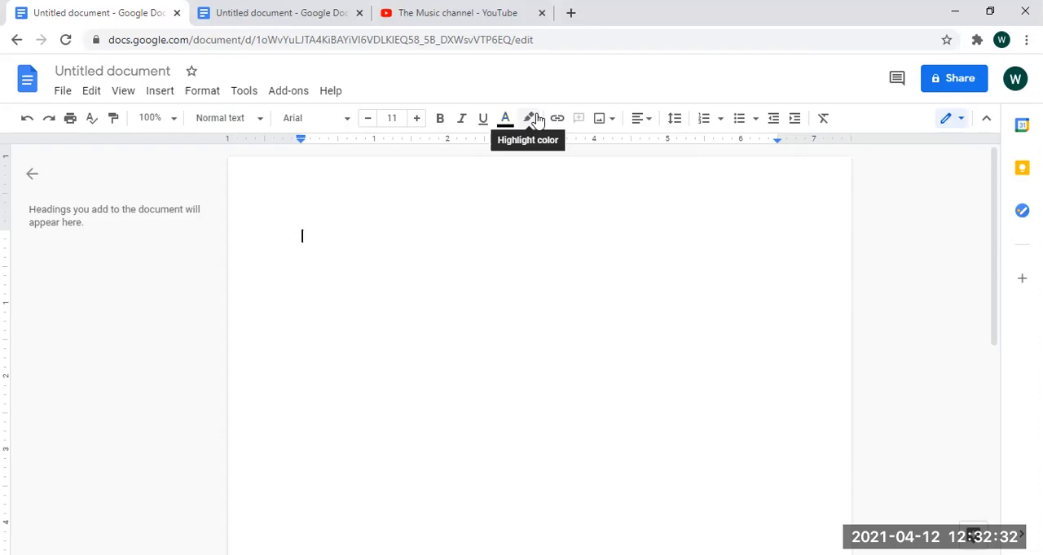
pyautogui.click(530, 118)
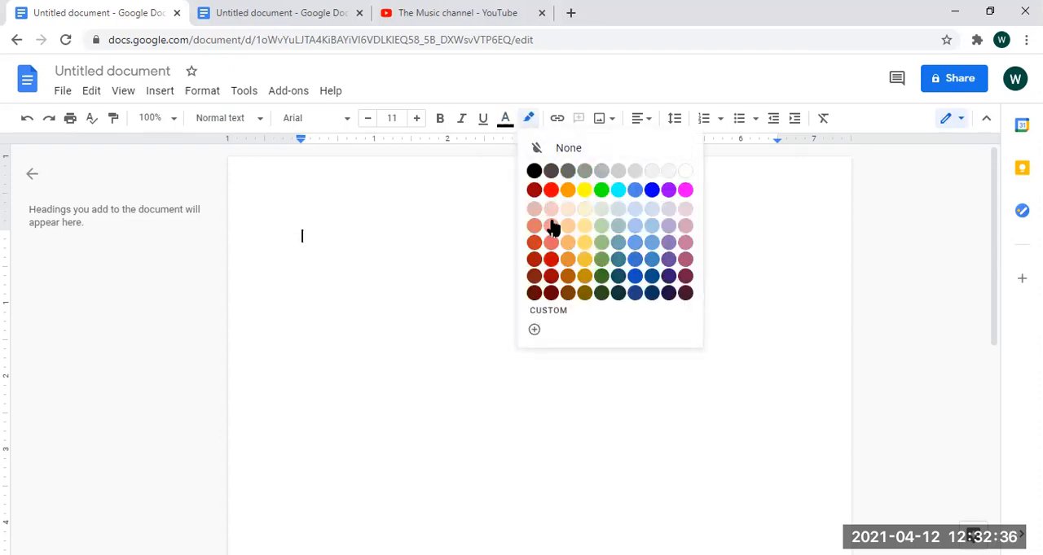
pyautogui.click(533, 90)
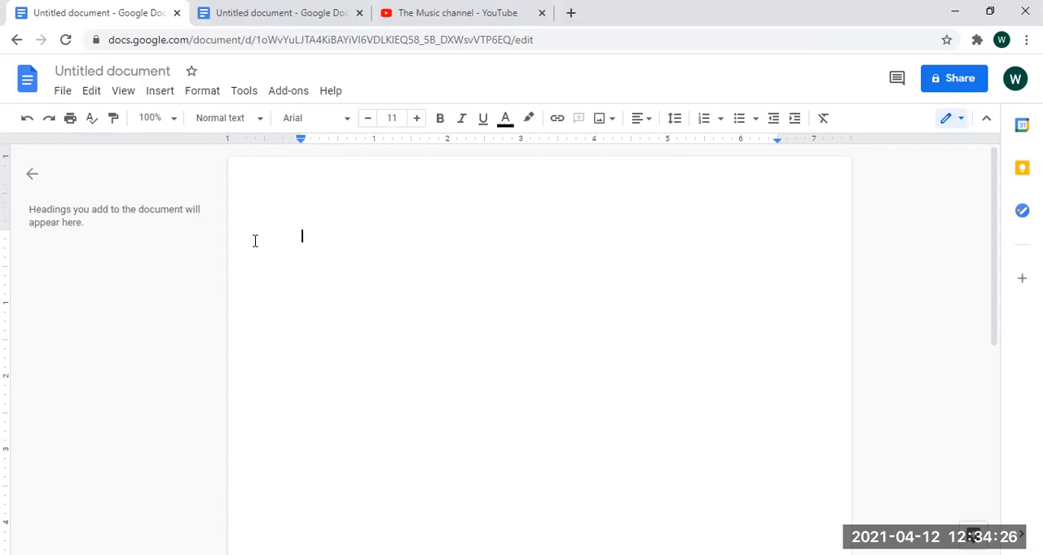
# - Write the heading "HOW TO MAKE MONEY ONLINE" on the first line of the document
pyautogui.write('HH')
pyautogui.press('BackSpace')
pyautogui.write('OW TO MAKE MONEY ONLINE')
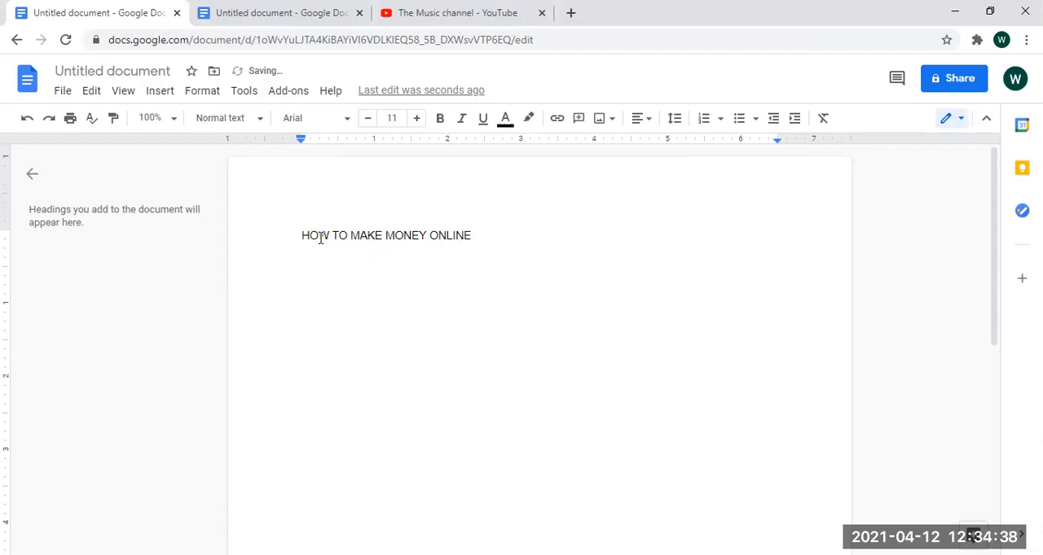
# - Make the heading "HOW TO MAKE MONEY ONLINE" bold and set its font size to 18
pyautogui.moveTo(304, 235); pyautogui.dragTo(496, 230)
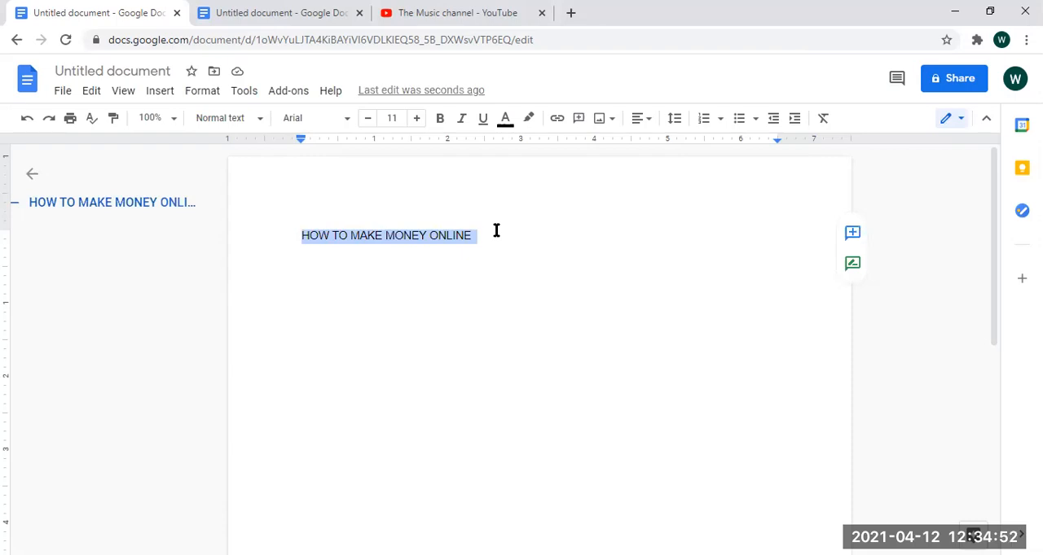
pyautogui.click(443, 124)
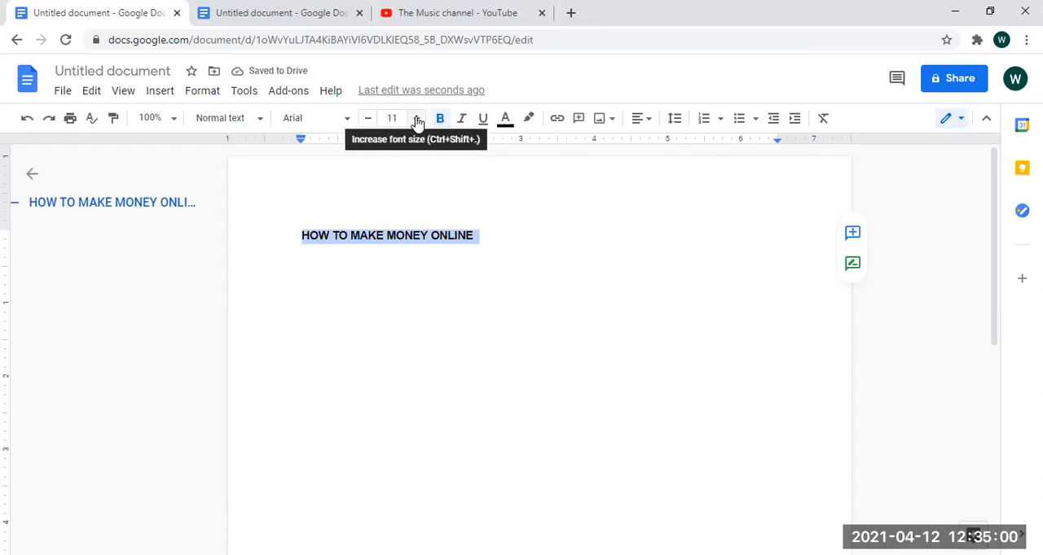
pyautogui.click(416, 119)
pyautogui.click(416, 119)
pyautogui.click(416, 119)
pyautogui.click(416, 119)
pyautogui.click(416, 119)
pyautogui.click(416, 119)
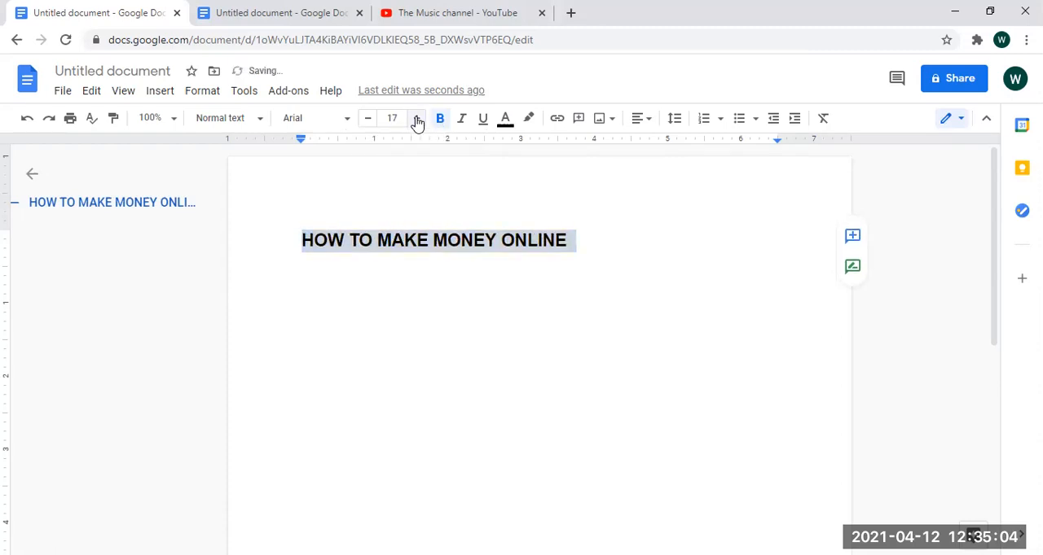
pyautogui.click(416, 119)
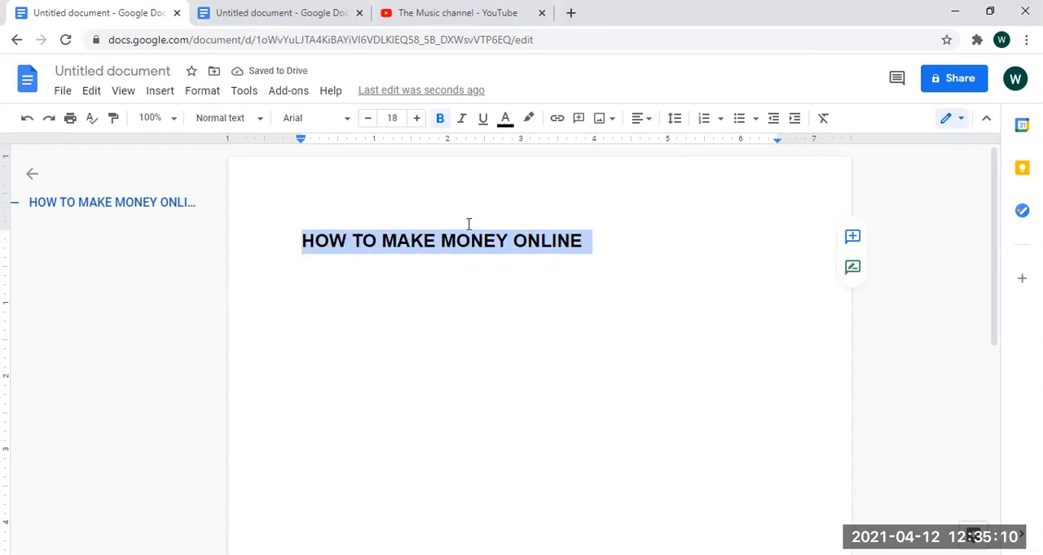
# - Colour the heading text red and underline it
pyautogui.click(504, 121)
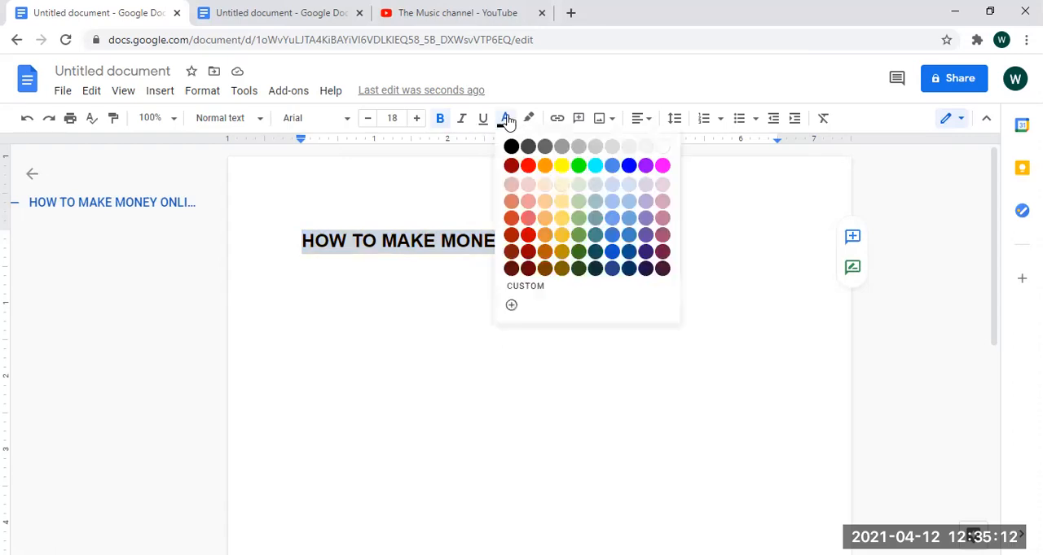
pyautogui.click(528, 168)
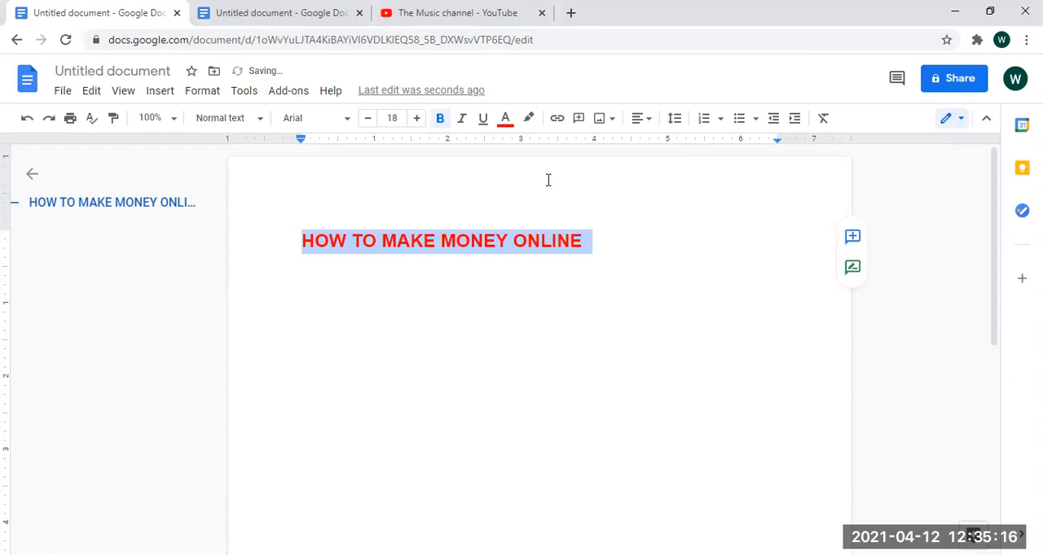
pyautogui.click(483, 121)
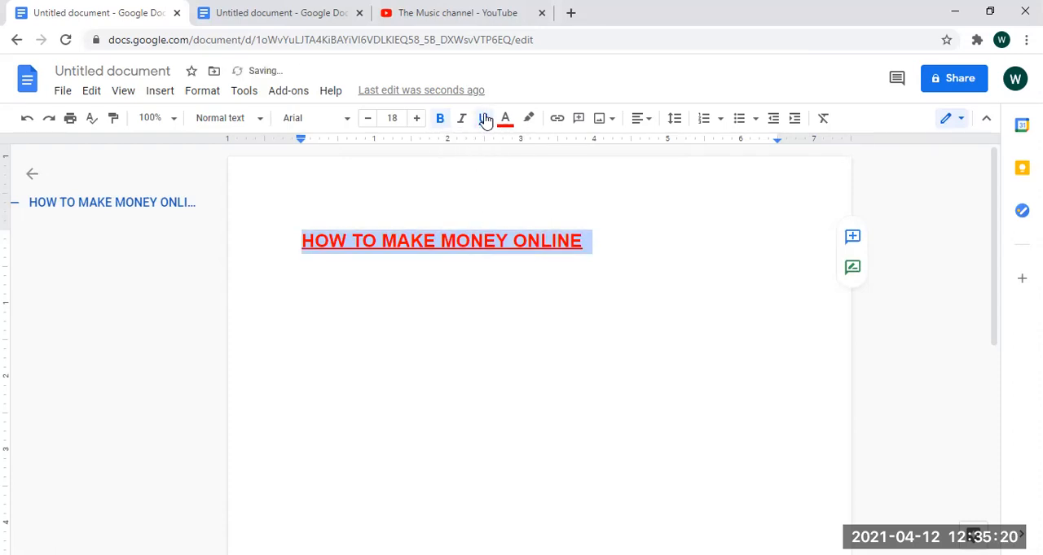
pyautogui.click(603, 253)
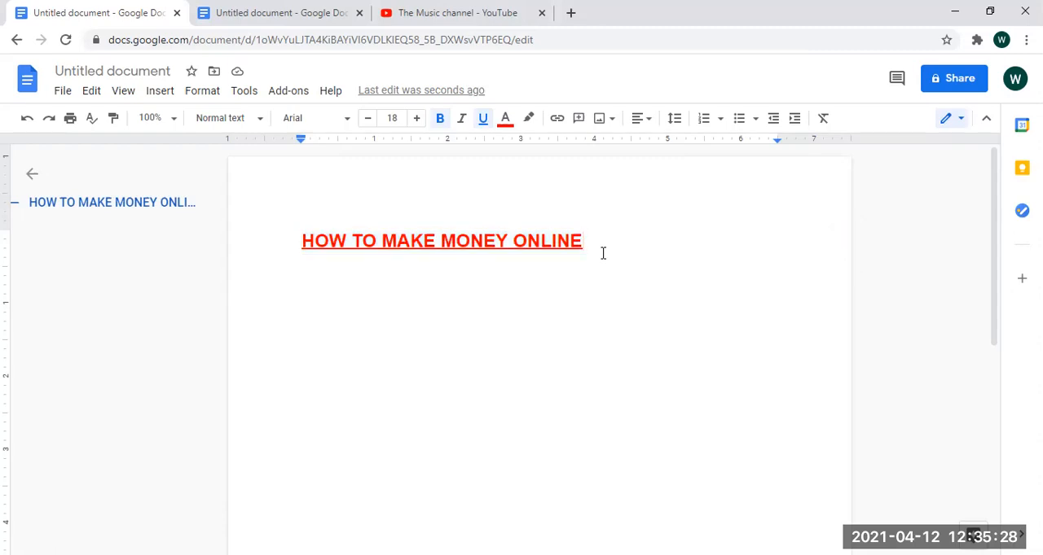
# - Start a new paragraph two lines below the heading with black text and no bold or underline
pyautogui.press('Return')
pyautogui.press('Return')
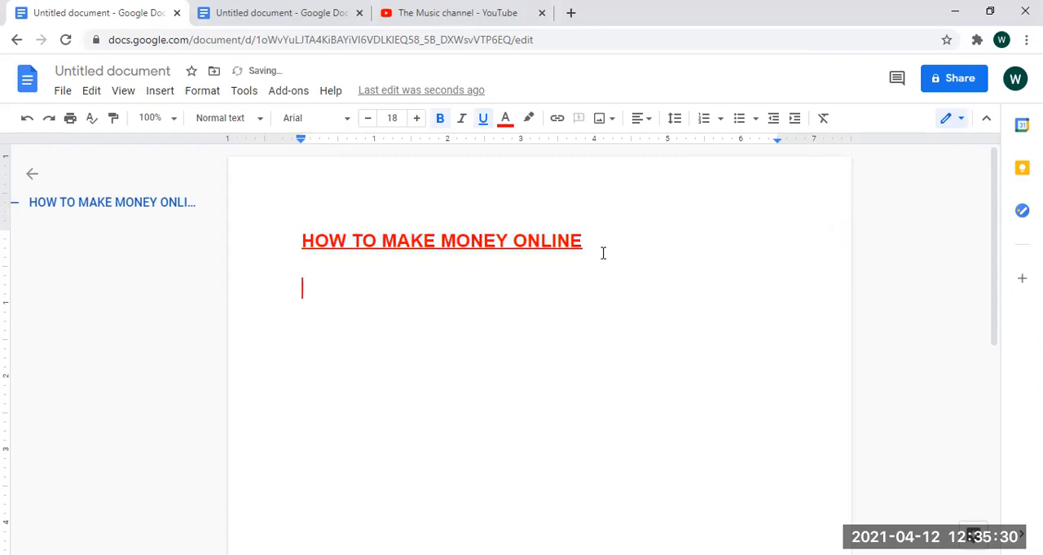
pyautogui.click(511, 122)
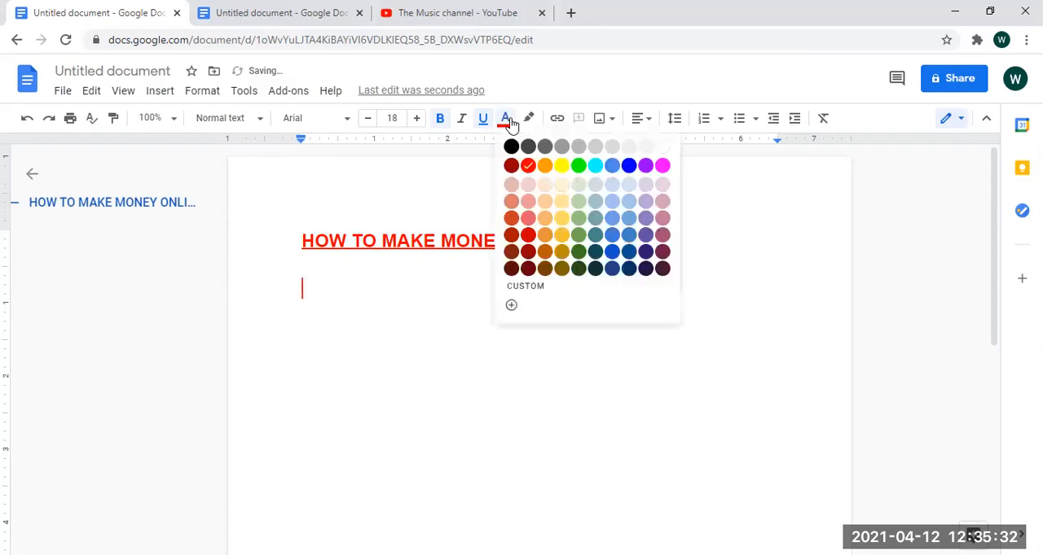
pyautogui.click(510, 146)
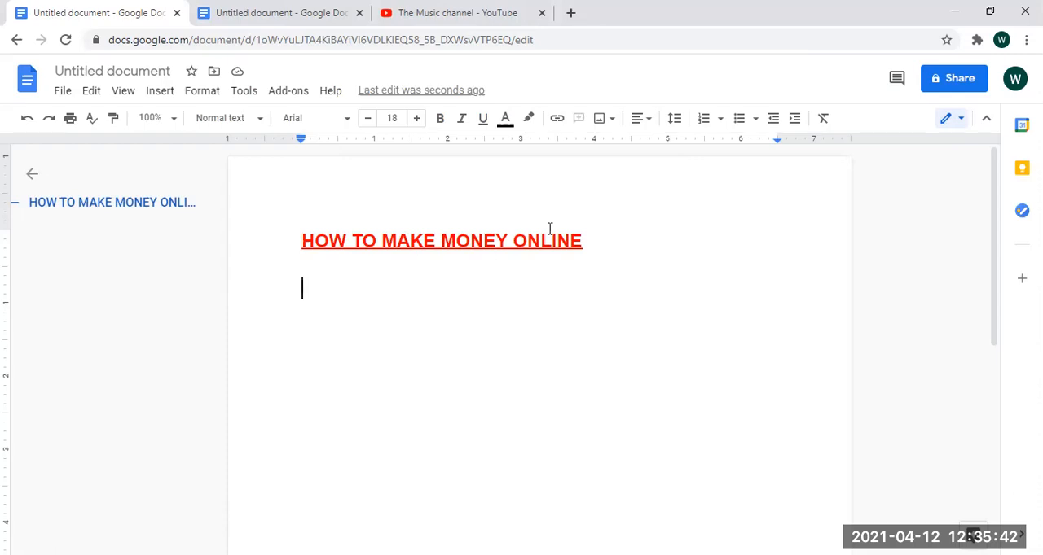
# - Insert the image 512x512bb from the computer's Downloads folder below the heading
pyautogui.click(598, 121)
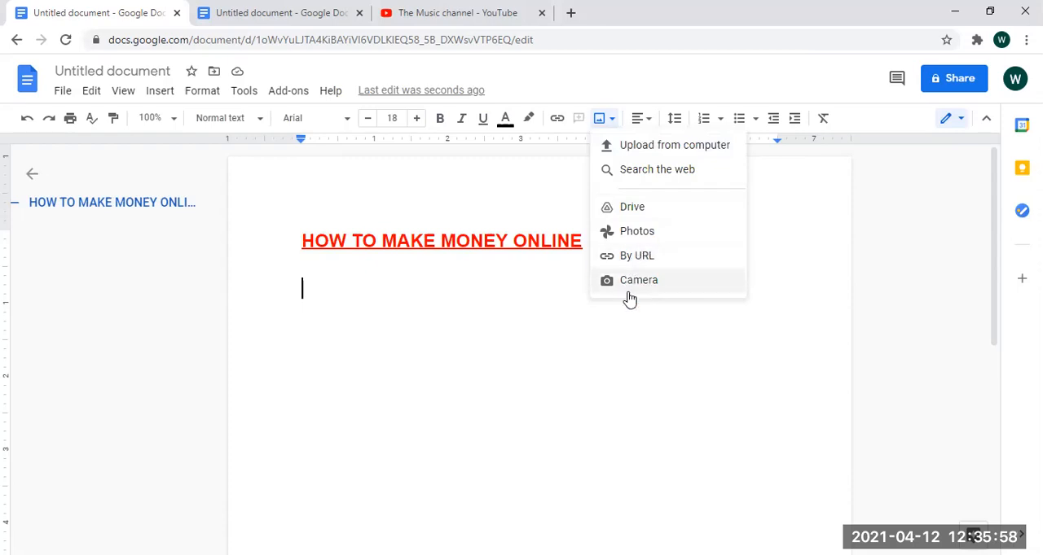
pyautogui.click(647, 146)
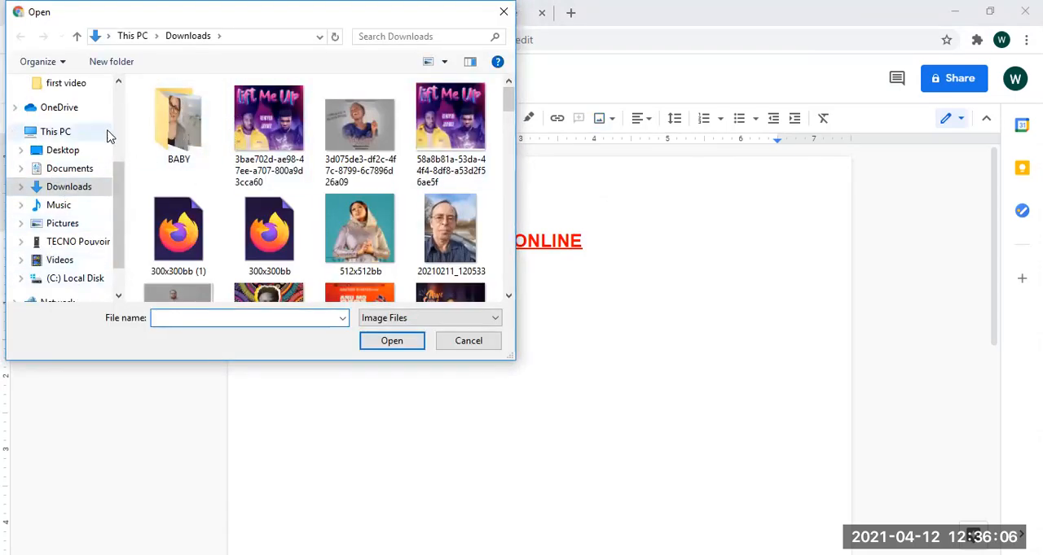
pyautogui.doubleClick(352, 229)
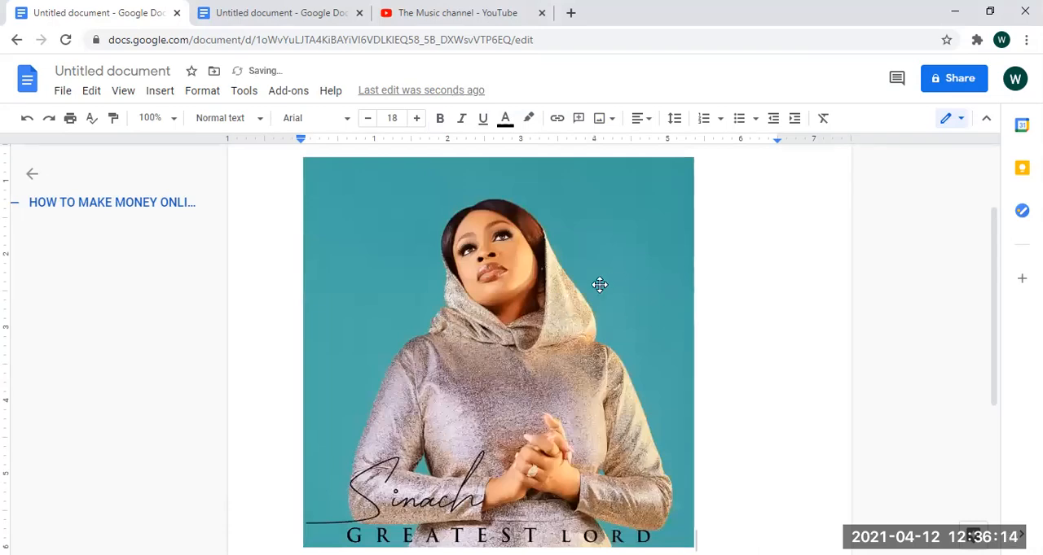
# - Shrink the inserted image proportionally to about 2.8 inches wide, and enlarge it again to about 4.8 inches wide
pyautogui.scroll(-1, 997, 261)
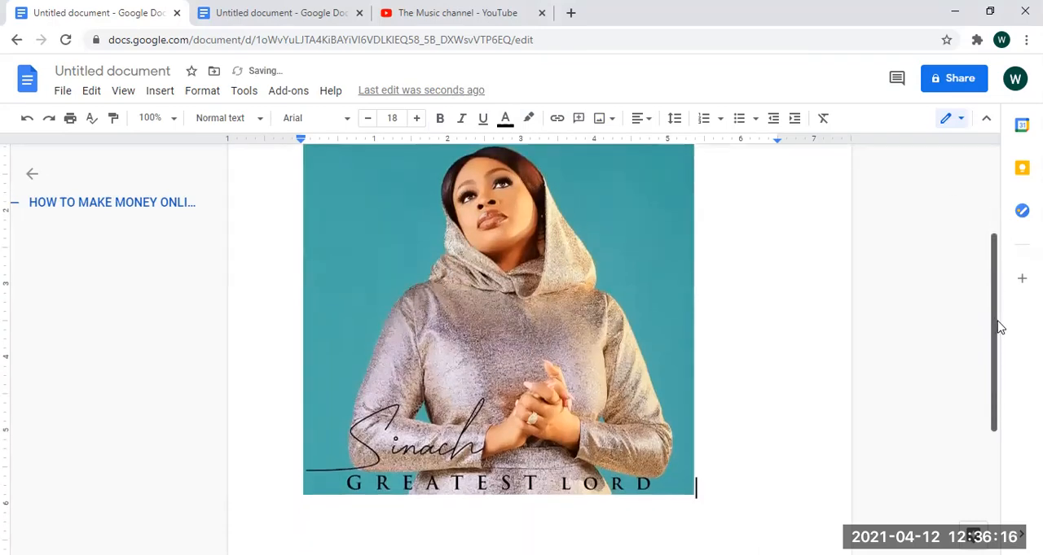
pyautogui.scroll(-1, 998, 318)
pyautogui.scroll(4, 988, 267)
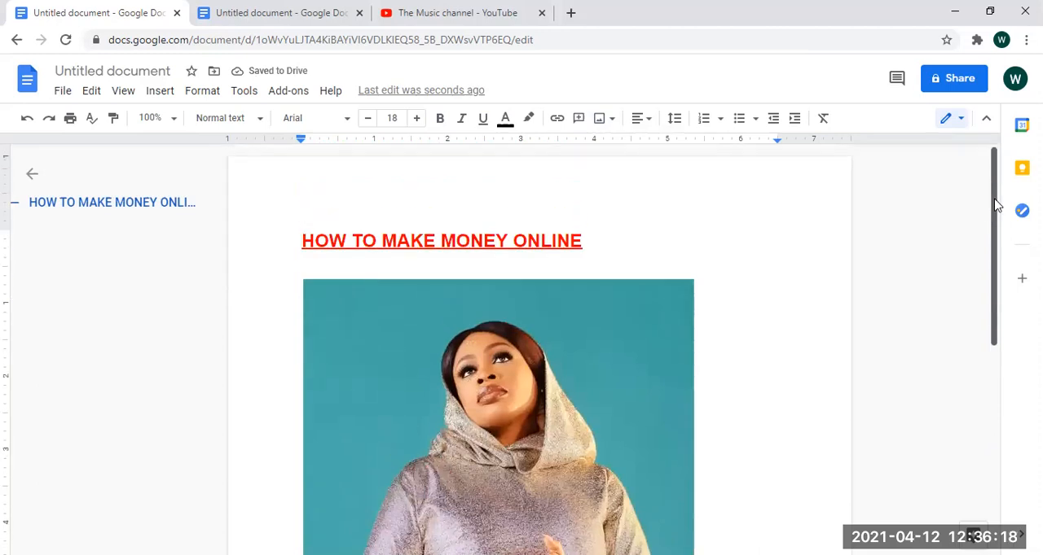
pyautogui.scroll(-2, 1000, 228)
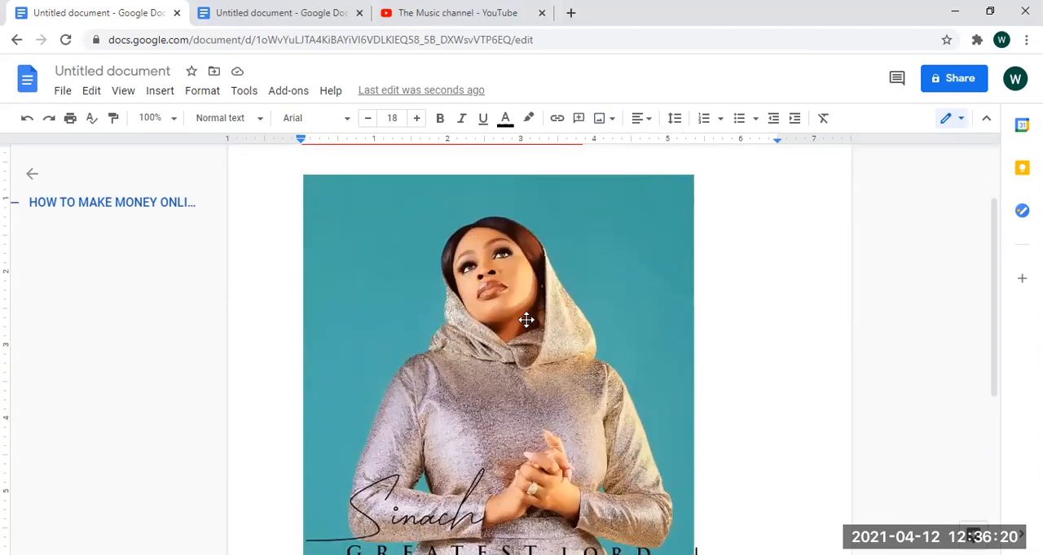
pyautogui.click(526, 320)
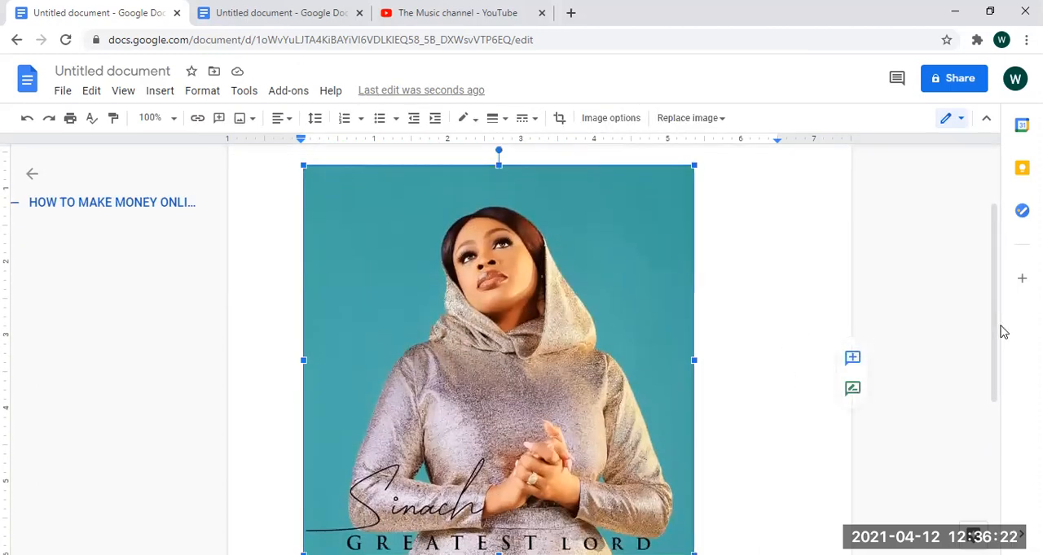
pyautogui.scroll(-1, 996, 358)
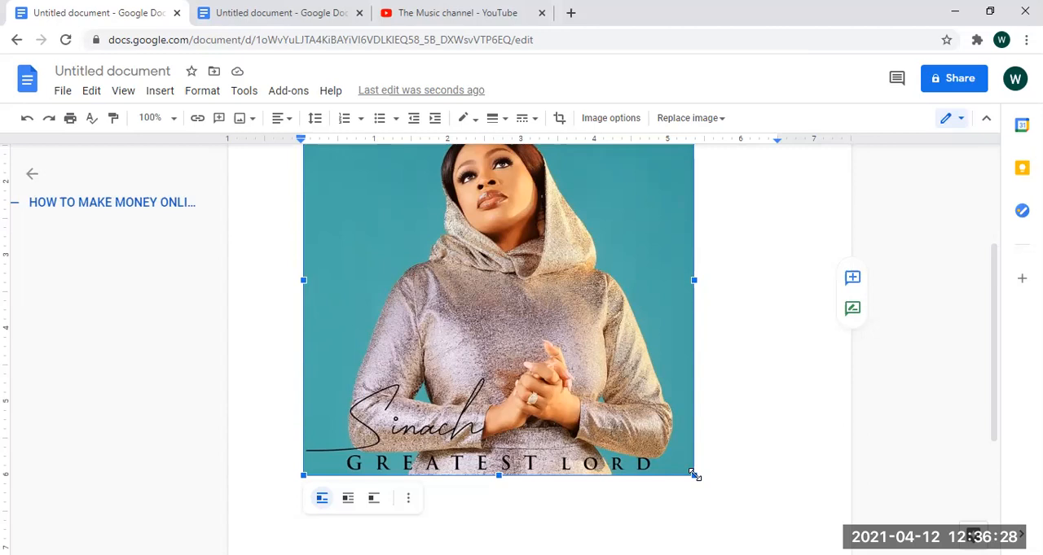
pyautogui.moveTo(693, 474); pyautogui.dragTo(506, 215)
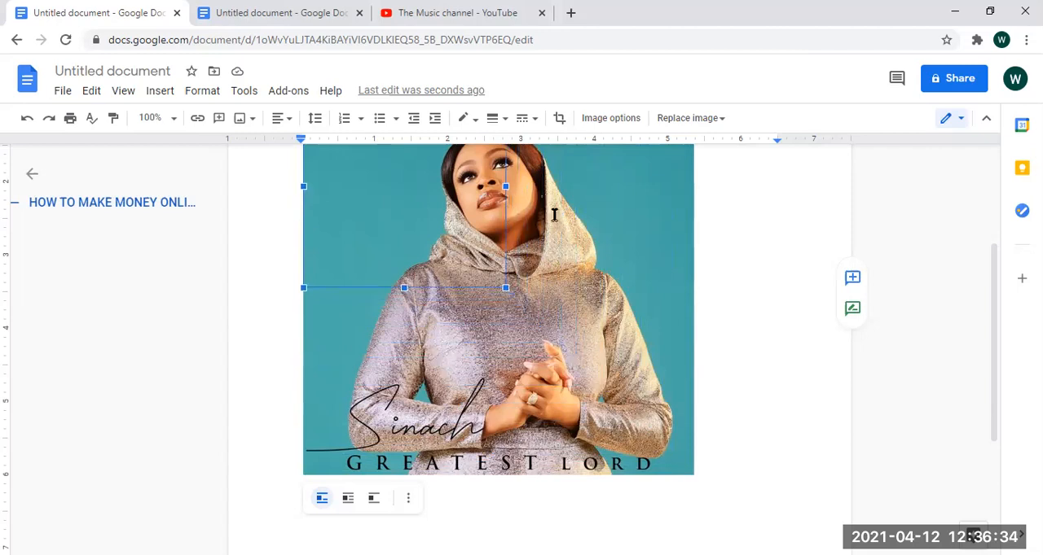
pyautogui.moveTo(991, 309); pyautogui.dragTo(994, 248)
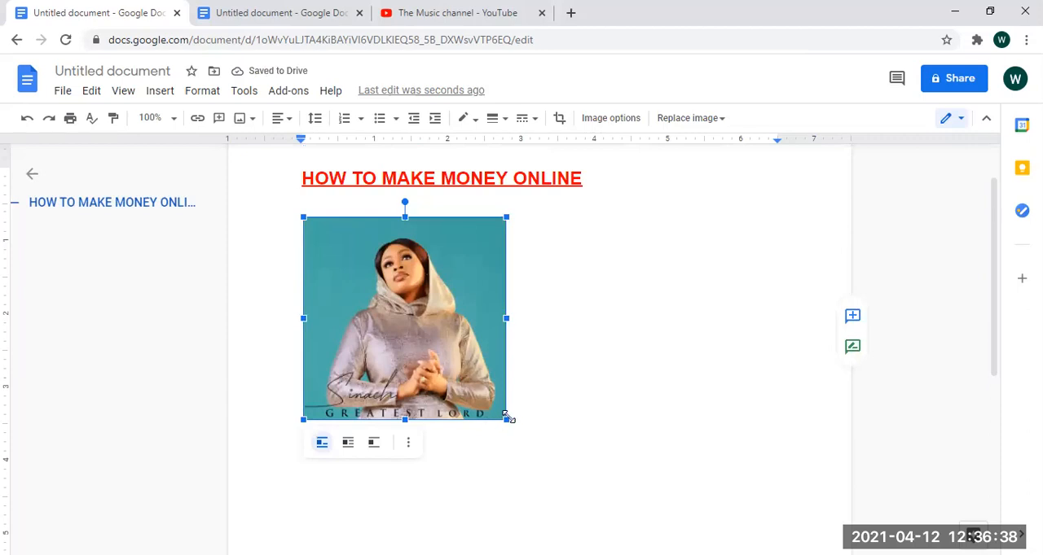
pyautogui.moveTo(507, 420); pyautogui.dragTo(650, 483)
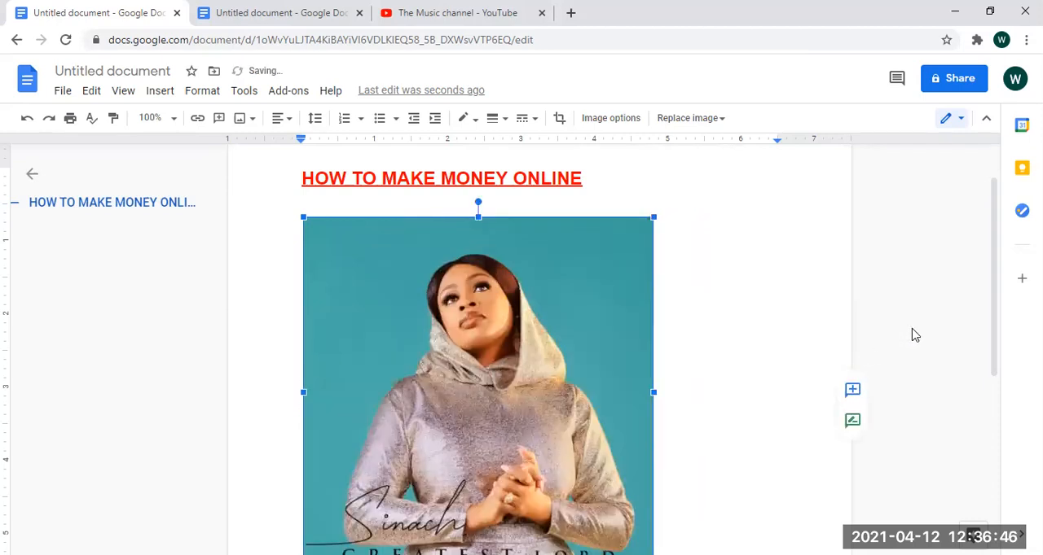
# - Shrink the inserted image proportionally to about 4 inches wide and place the text cursor right after it
pyautogui.moveTo(994, 345); pyautogui.dragTo(994, 380)
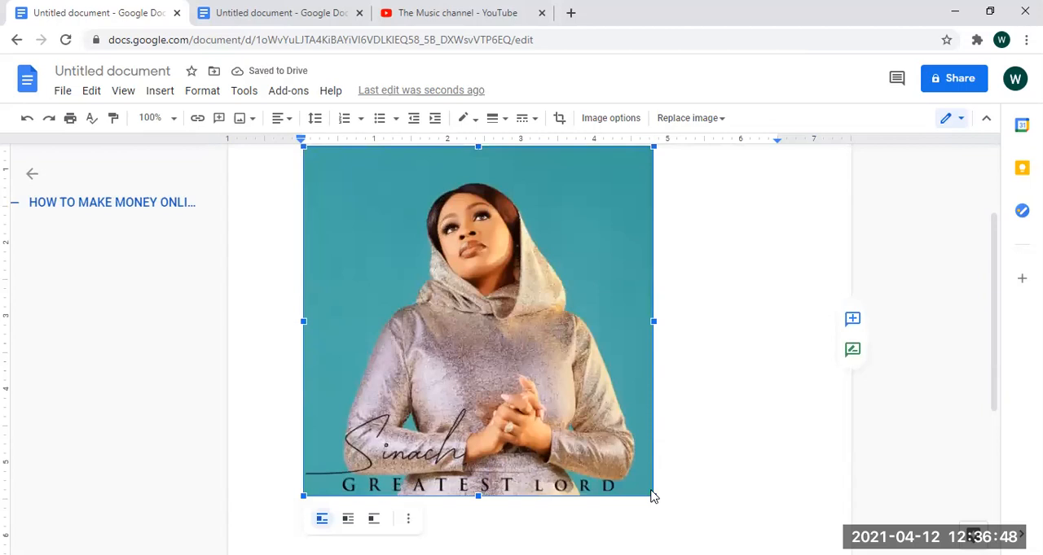
pyautogui.moveTo(649, 485); pyautogui.dragTo(613, 316)
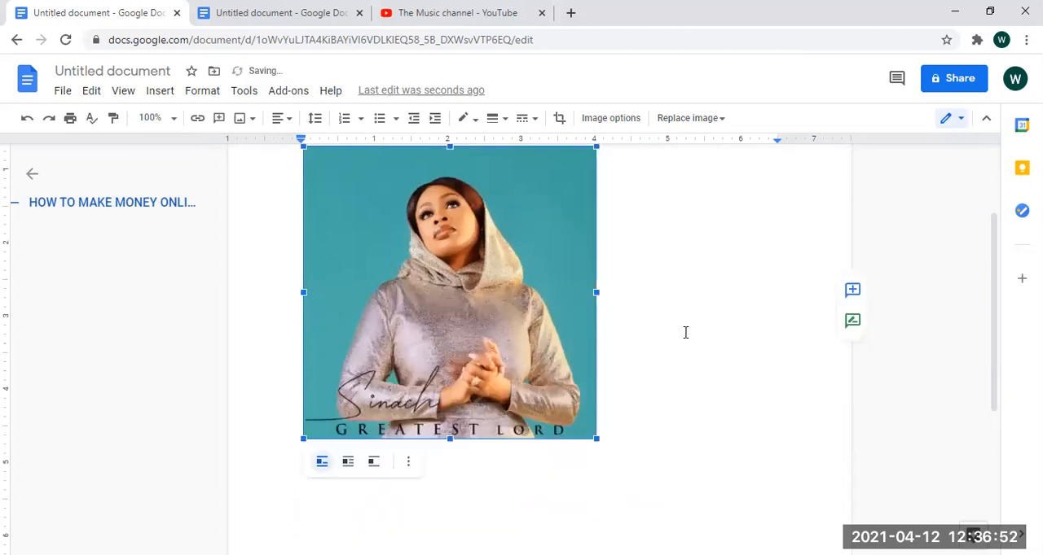
pyautogui.click(701, 409)
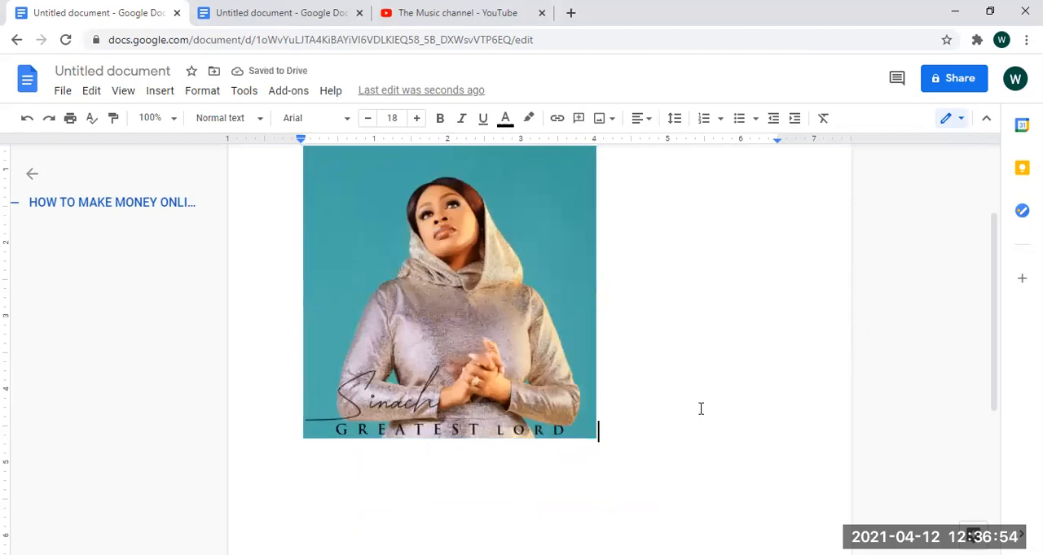
# - Add the line "BOY ARE HARD WORKING" directly below the image
pyautogui.press('Return')
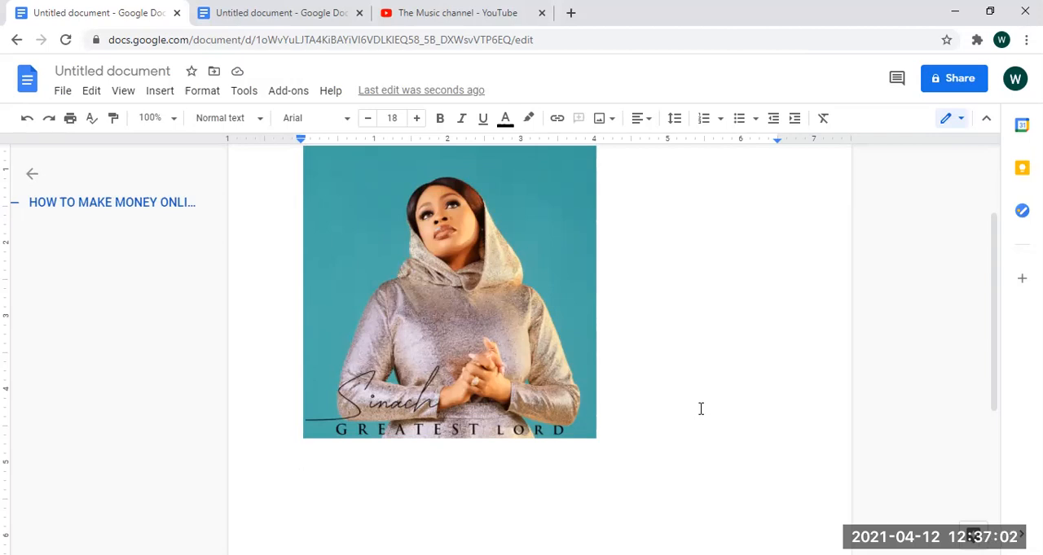
pyautogui.write('BOY')
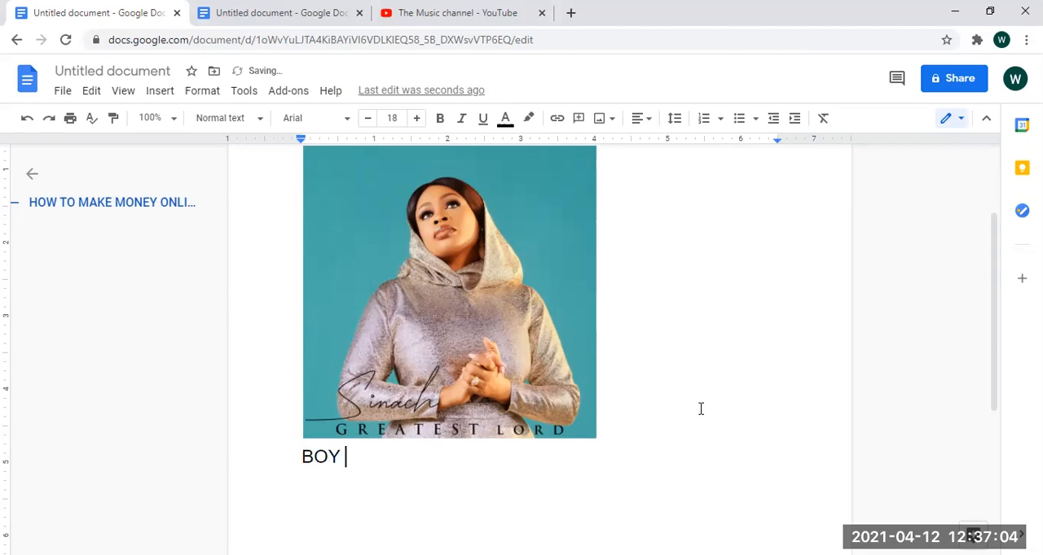
pyautogui.write(' BOM')
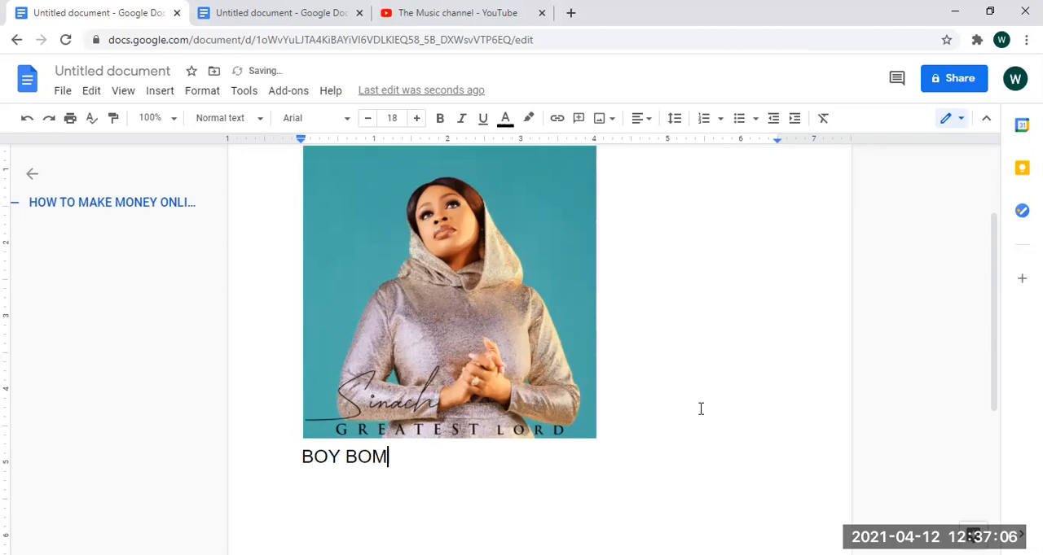
pyautogui.press('BackSpace')
pyautogui.press('BackSpace')
pyautogui.press('BackSpace')
pyautogui.write('AT')
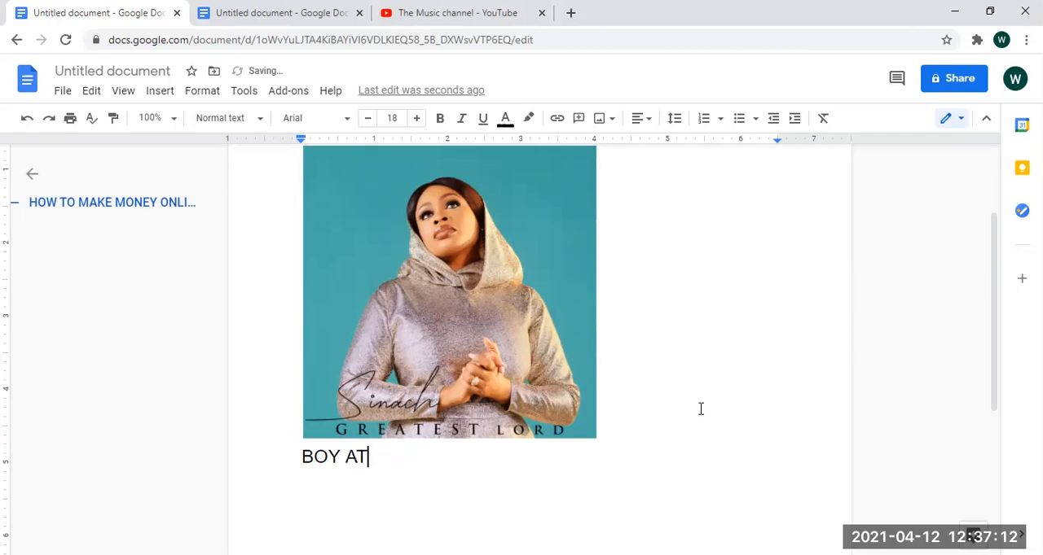
pyautogui.press('BackSpace')
pyautogui.write('RE HARF')
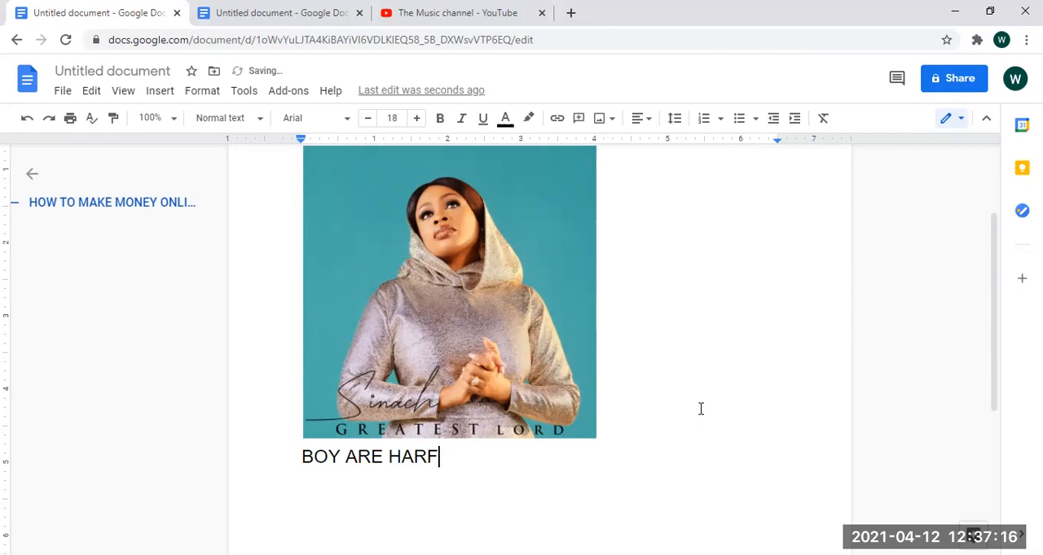
pyautogui.press('BackSpace')
pyautogui.write('D WORKI')
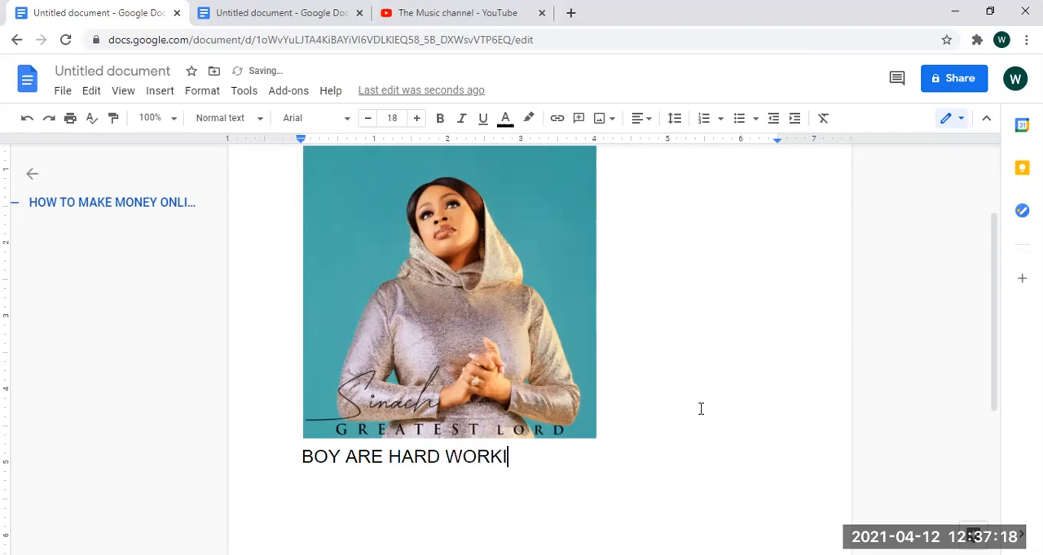
pyautogui.write('NG')
# - Start a link on the text "BOY ARE HARD WORKING" and copy the home page address from the Gospel 9ja site's title in a new browser tab
pyautogui.moveTo(562, 459); pyautogui.dragTo(296, 456)
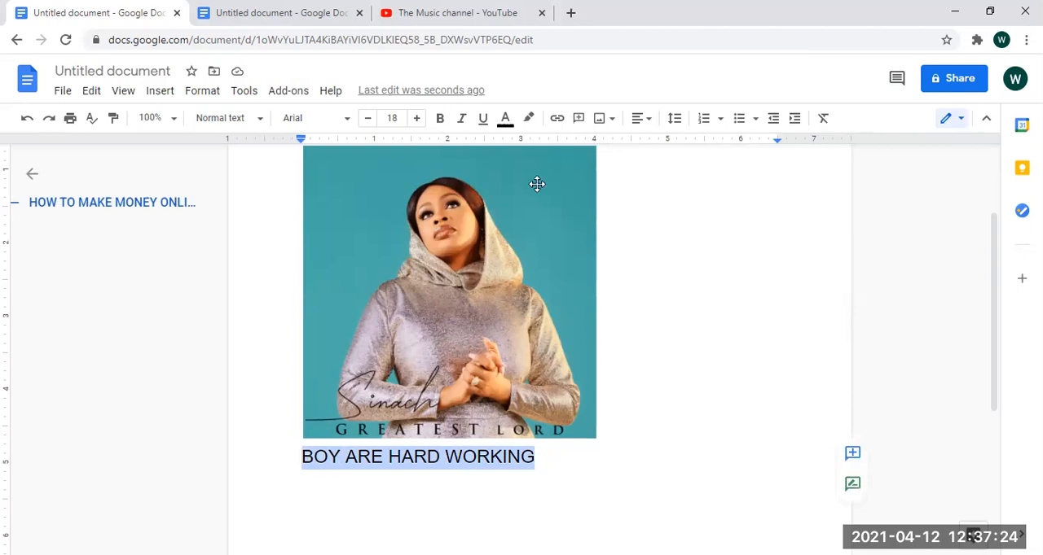
pyautogui.click(557, 120)
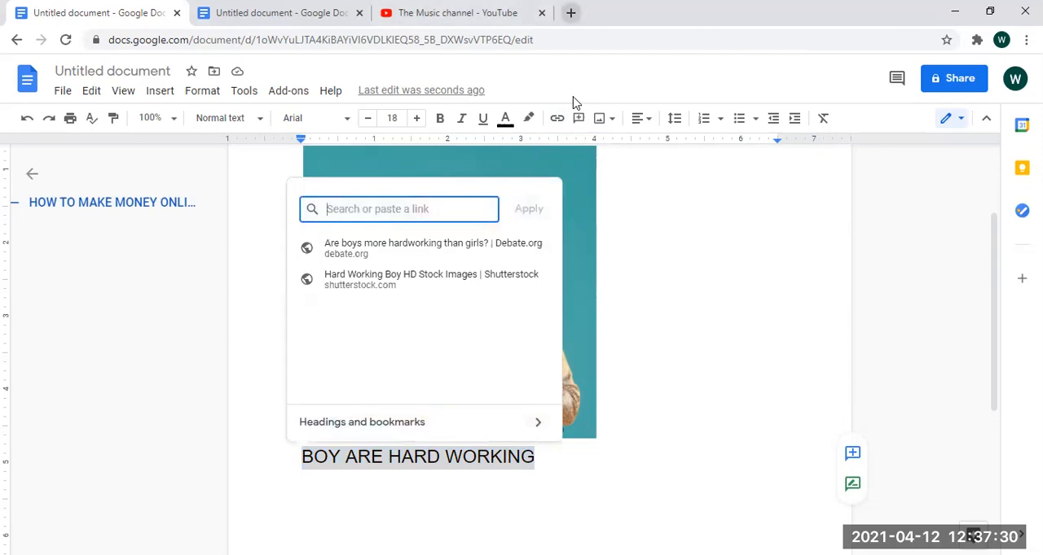
pyautogui.hotkey('ctrl', 't')
pyautogui.write('GO')
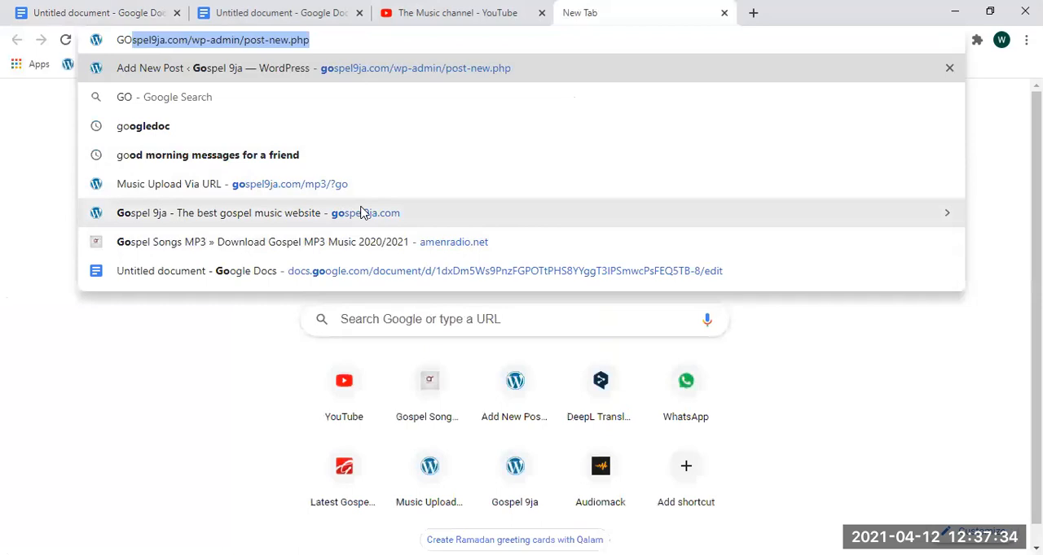
pyautogui.click(355, 212)
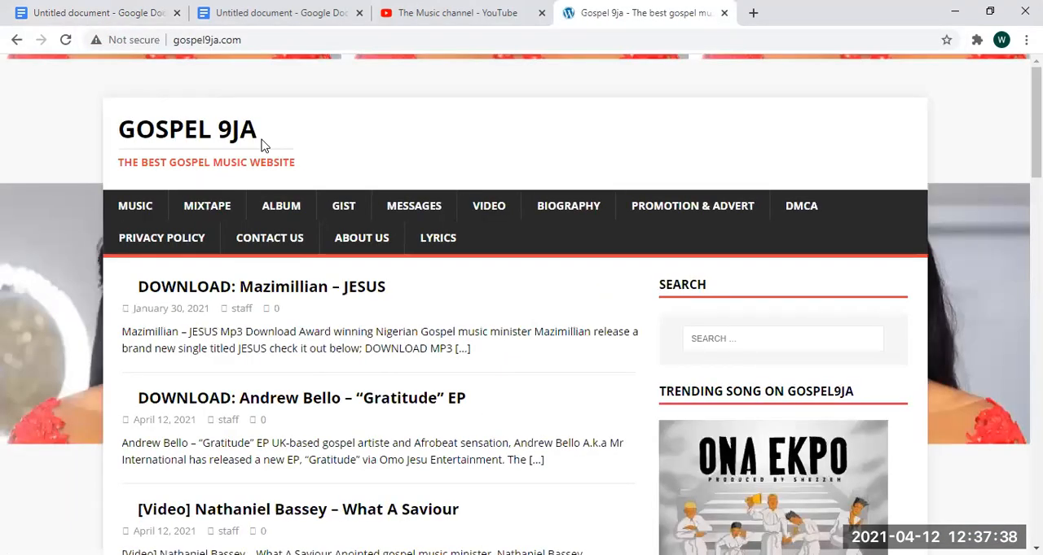
pyautogui.rightClick(211, 135)
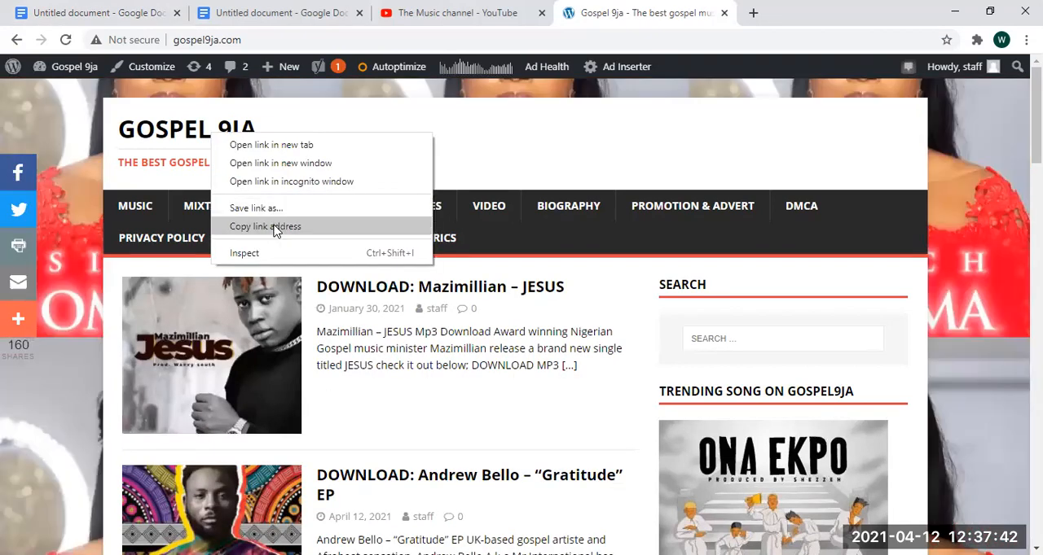
pyautogui.click(274, 228)
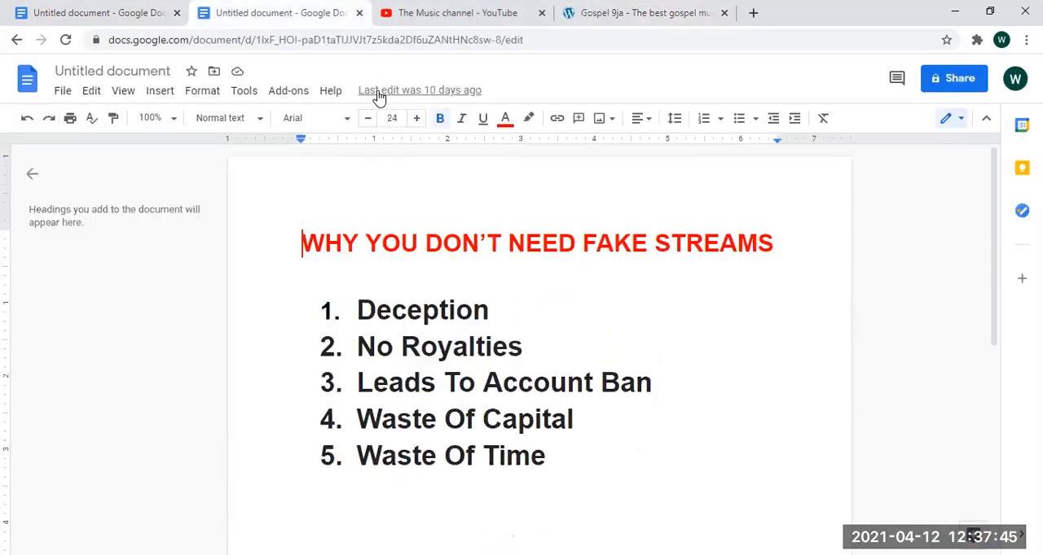
pyautogui.click(293, 13)
pyautogui.click(114, 12)
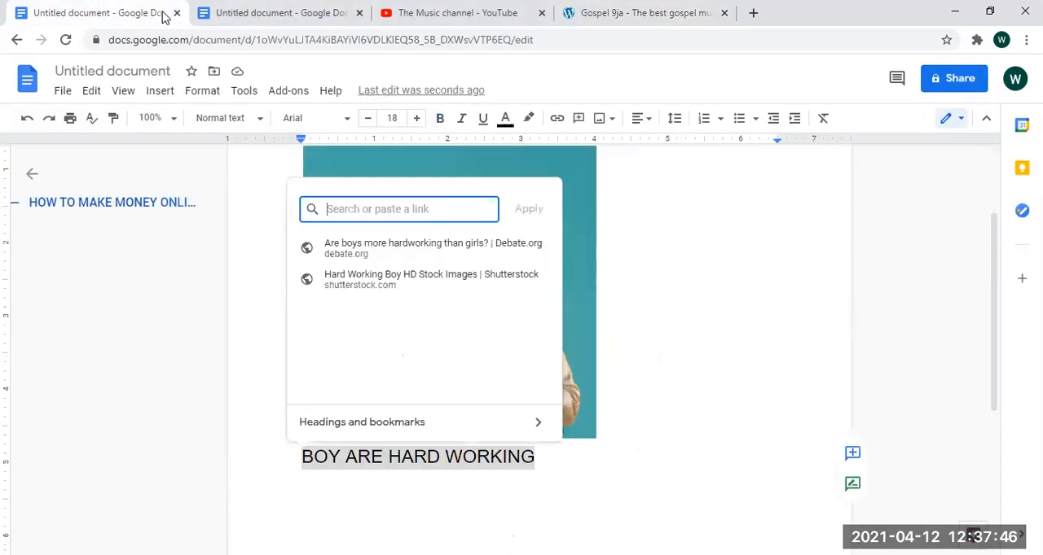
pyautogui.write('http://gospel9ja.com/')
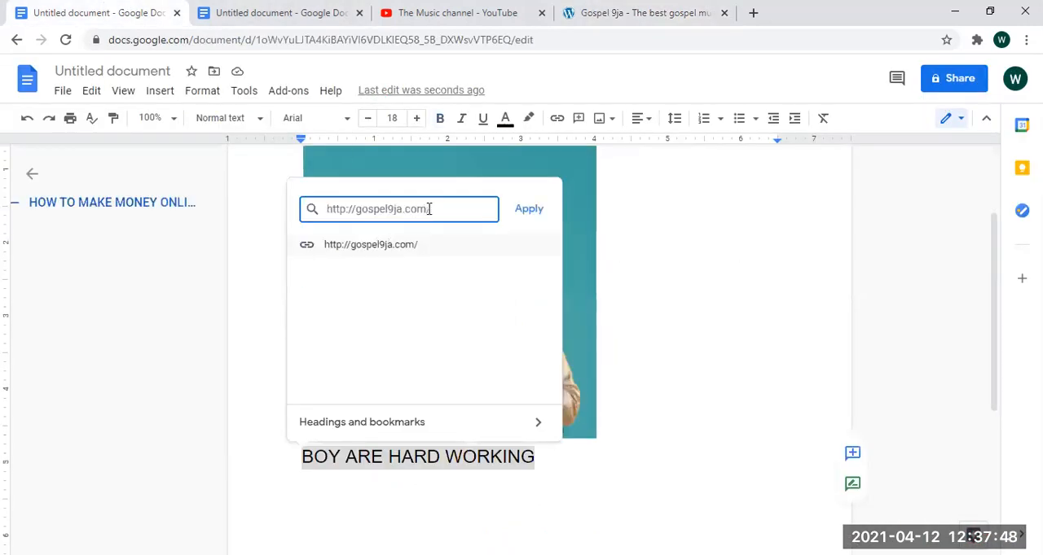
pyautogui.click(528, 207)
pyautogui.click(466, 461)
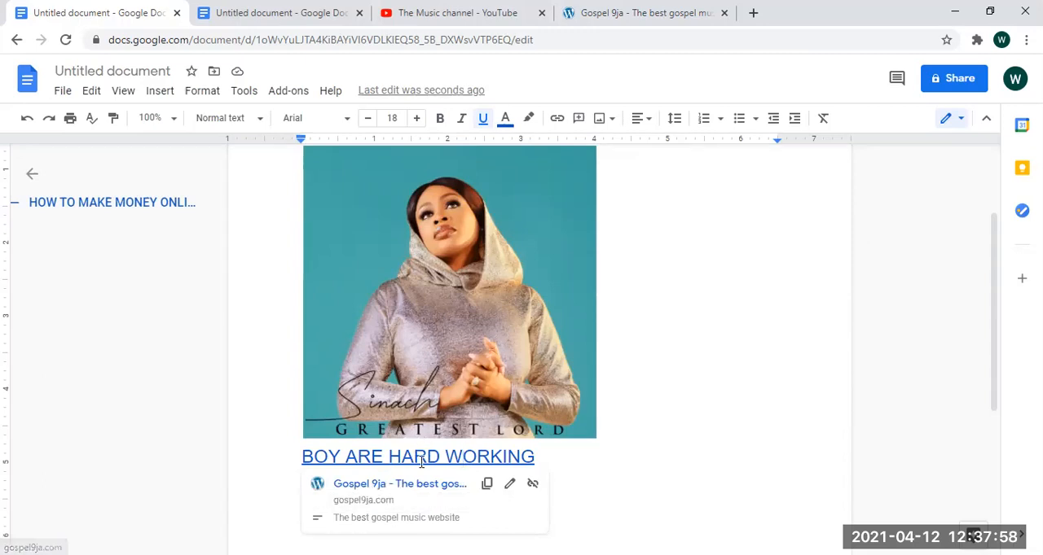
pyautogui.click(389, 486)
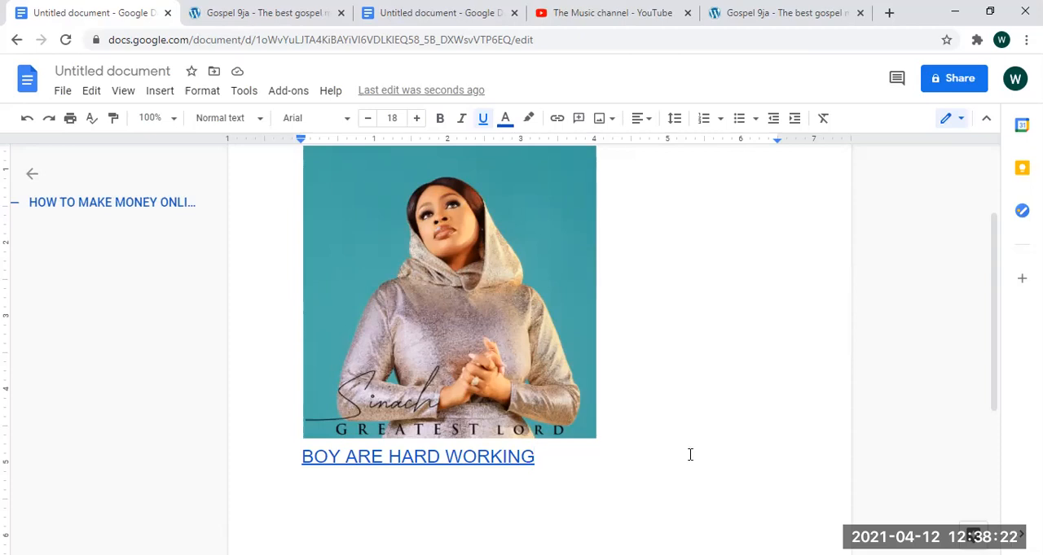
# - Start a numbered list two lines below the linked text, with a first item saying that a named person "IS A GREAT GUY"
pyautogui.press('Return')
pyautogui.press('Return')
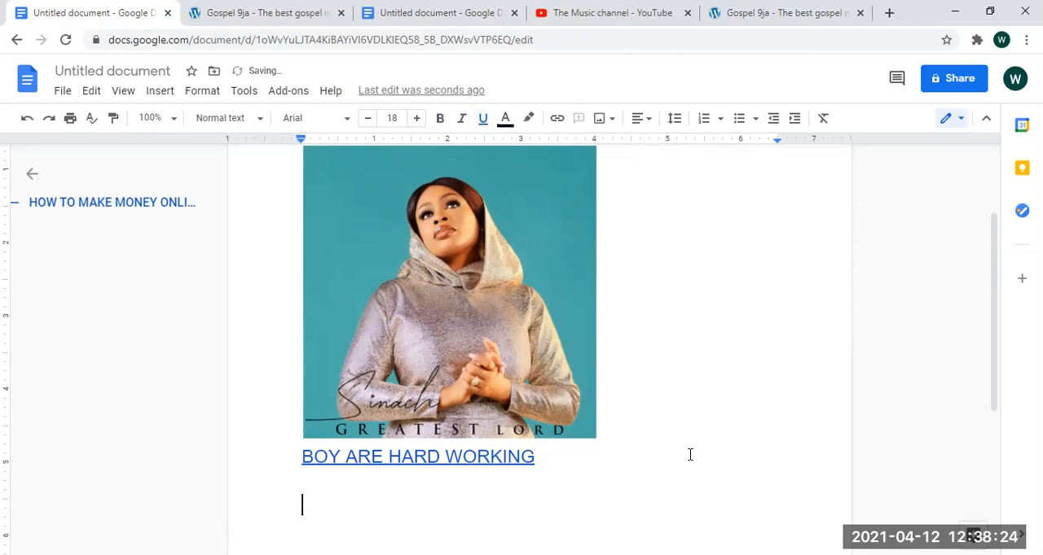
pyautogui.click(704, 122)
pyautogui.write('HS')
pyautogui.press('BackSpace')
pyautogui.press('BackSpace')
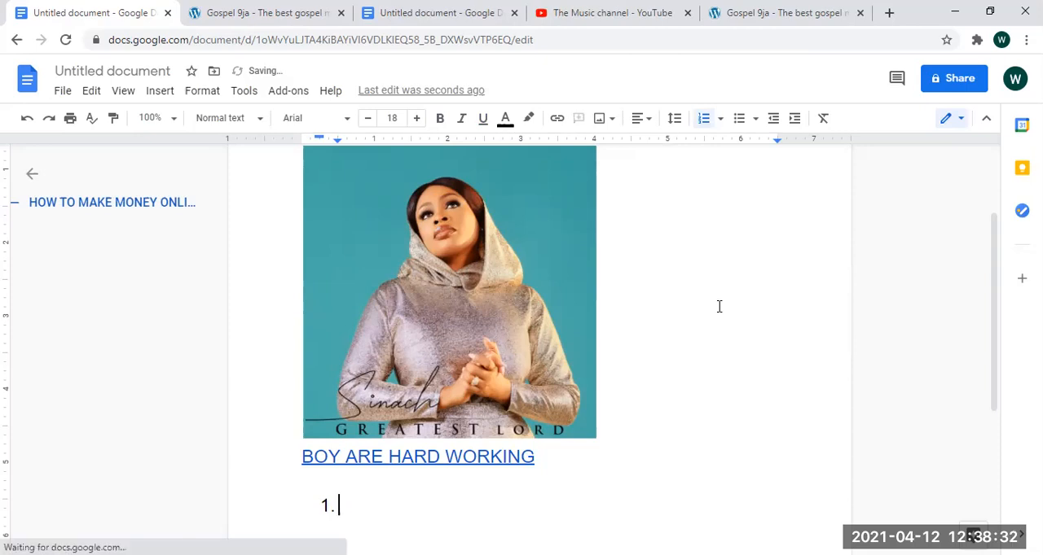
pyautogui.write('JOE')
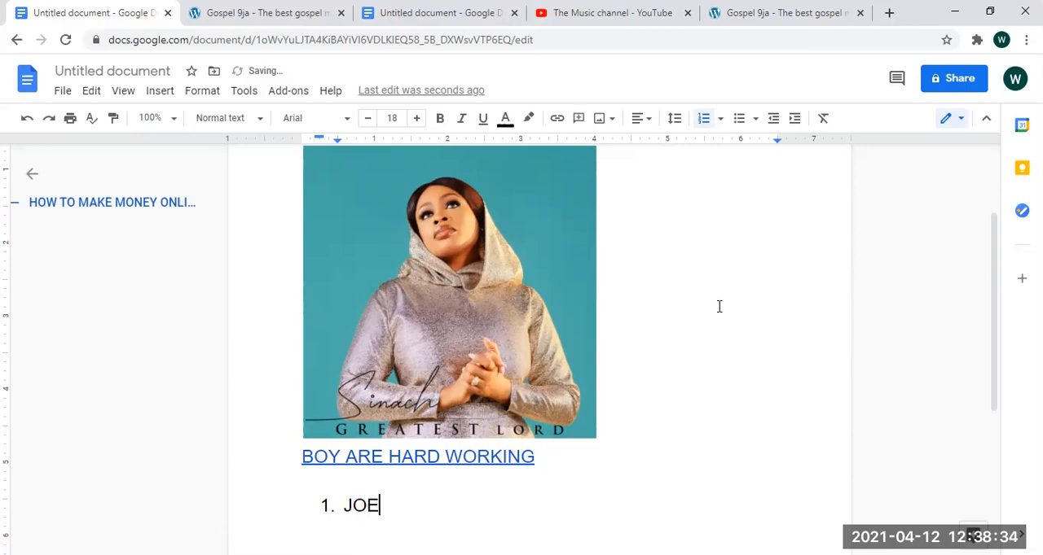
pyautogui.write(' IS A GT')
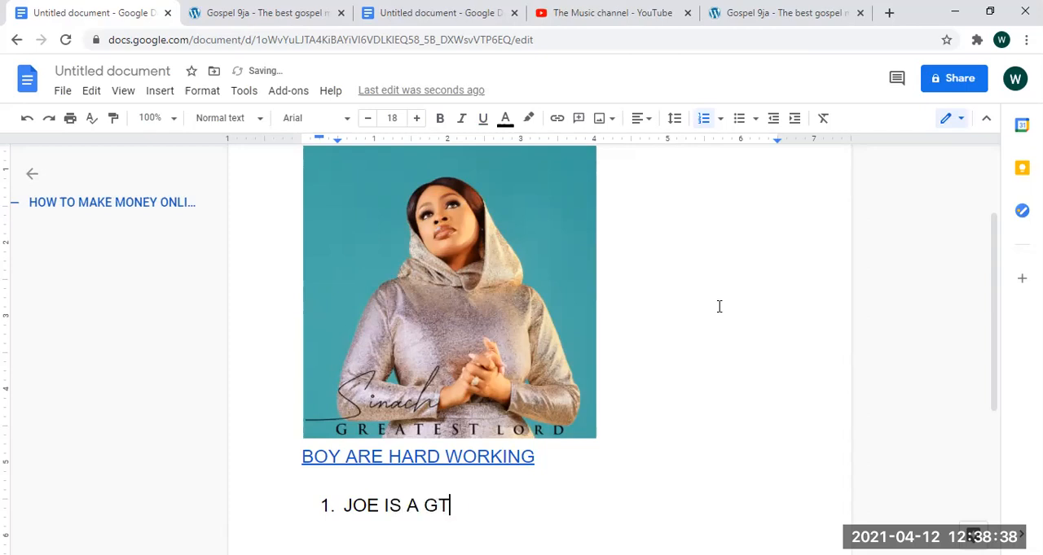
pyautogui.write('RE===')
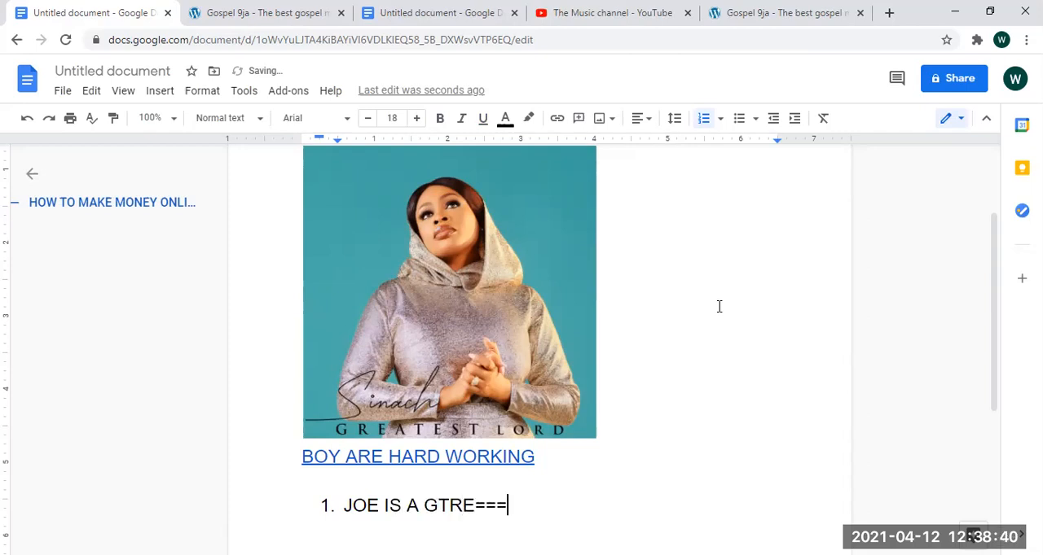
pyautogui.press('BackSpace')
pyautogui.press('BackSpace')
pyautogui.press('BackSpace')
pyautogui.press('BackSpace')
pyautogui.press('BackSpace')
pyautogui.press('BackSpace')
pyautogui.write('RE')
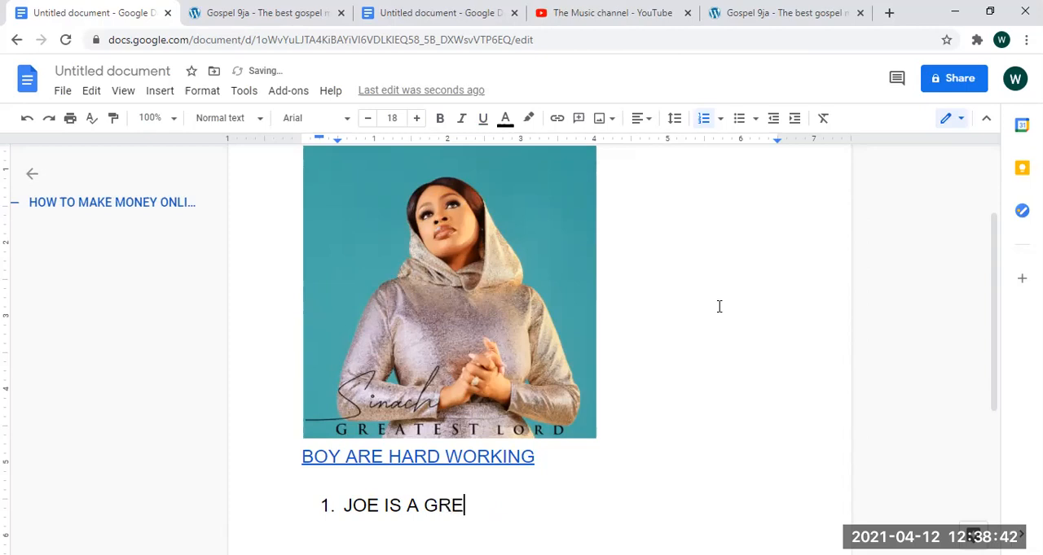
pyautogui.write('AT GUY')
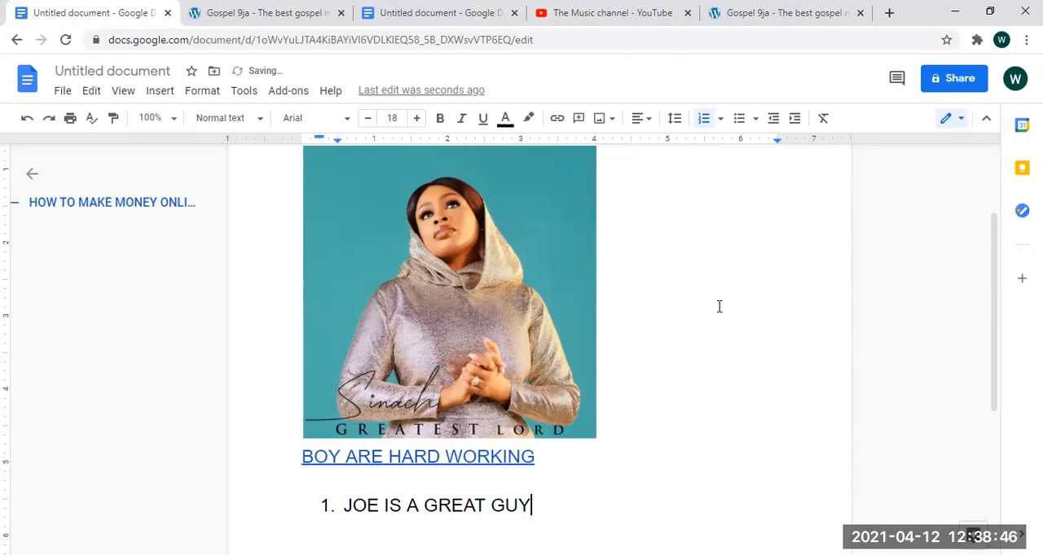
# - Add a second list item "AND I KNOW" and a third item "HJJLLL" followed by a row of semicolons
pyautogui.press('Return')
pyautogui.write('AND')
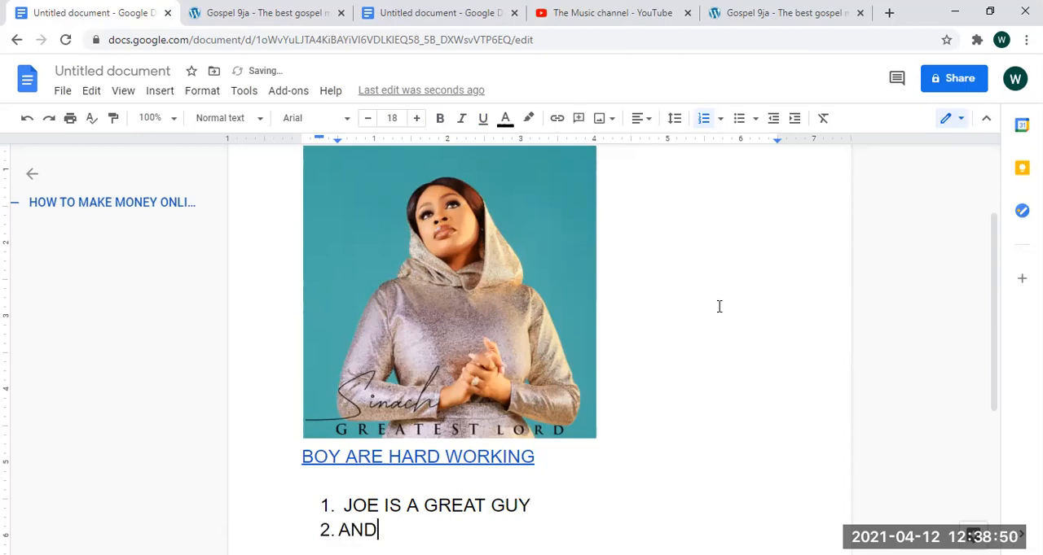
pyautogui.write(' I KNOW')
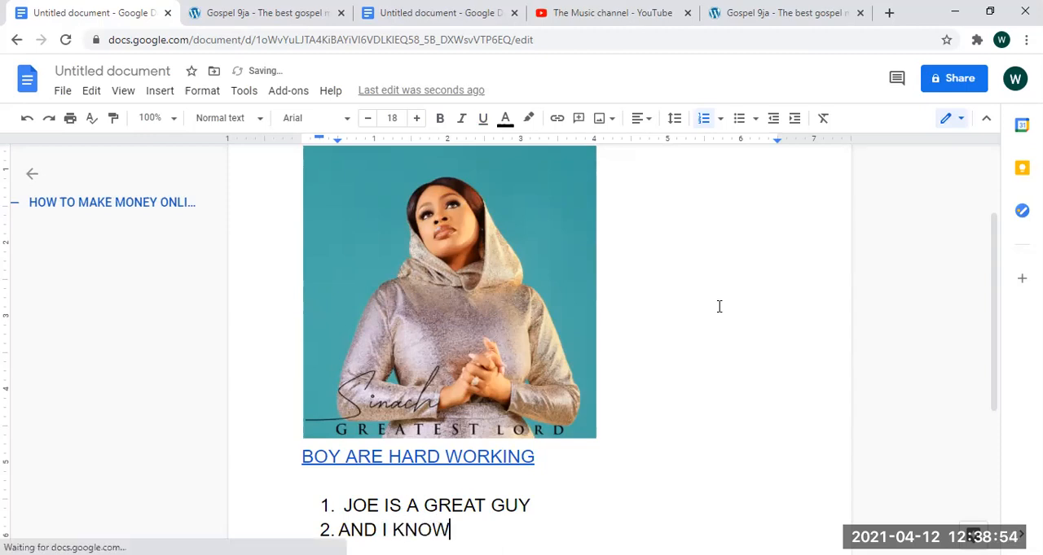
pyautogui.press('Return')
pyautogui.write('HJJLLL;;;;;;;;;;')
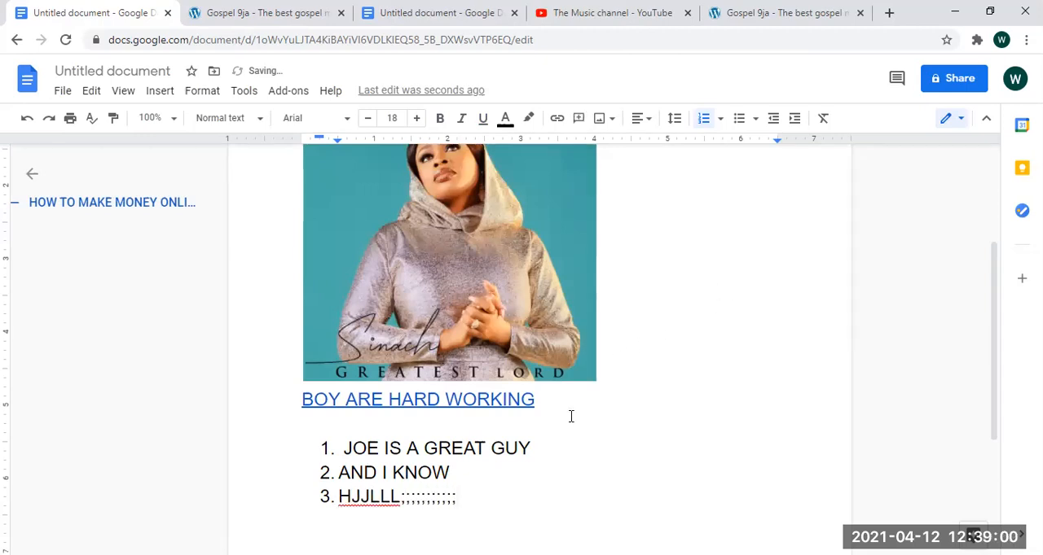
# - Delete the linked line and the whole numbered list below the image, including the leftover list number
pyautogui.moveTo(486, 495); pyautogui.dragTo(302, 400)
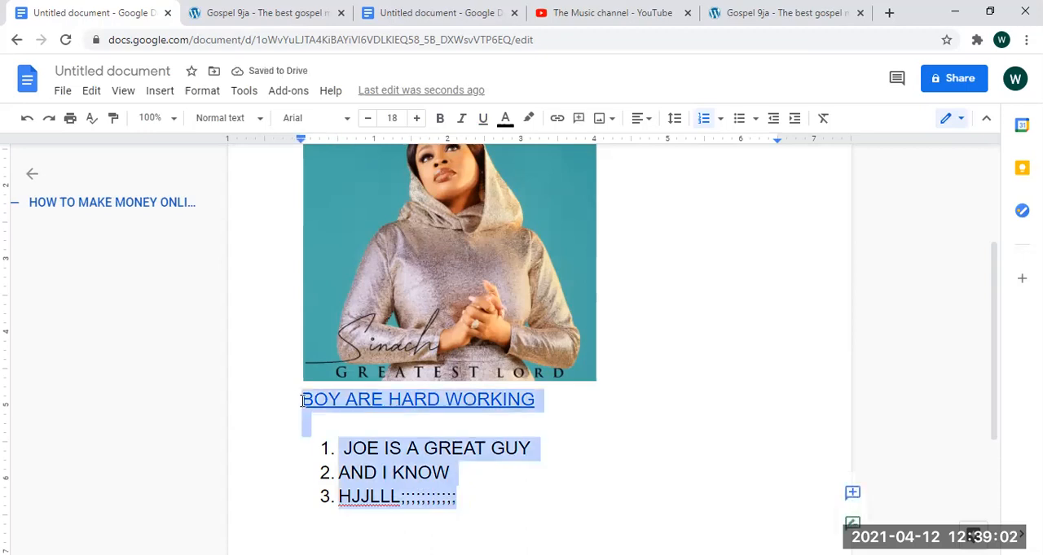
pyautogui.press('BackSpace')
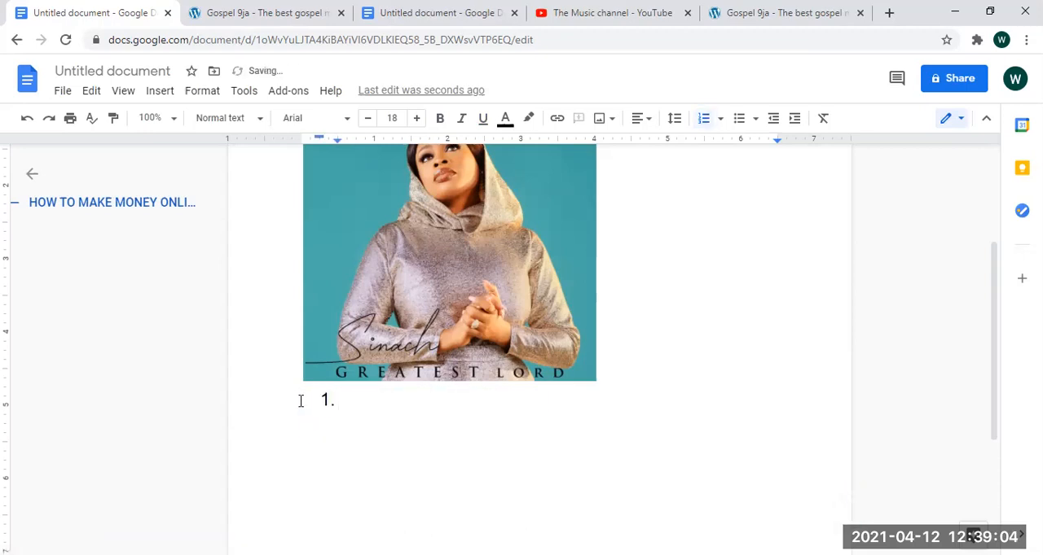
pyautogui.press('BackSpace')
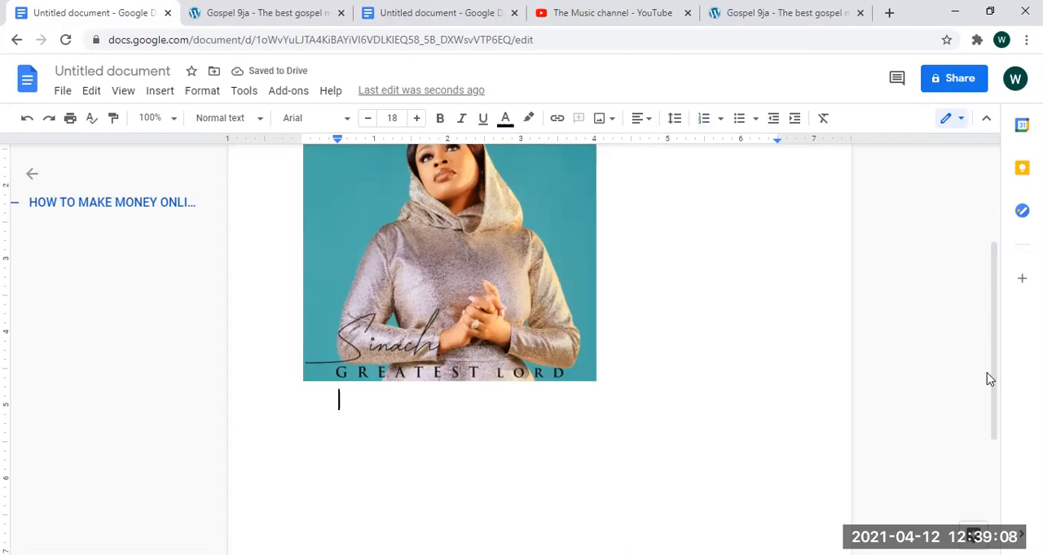
# - Start voice typing in front of the "HOW TO MAKE MONEY ONLINE" heading with microphone access allowed, and dictate "Download on the"
pyautogui.moveTo(1000, 368); pyautogui.dragTo(924, 285)
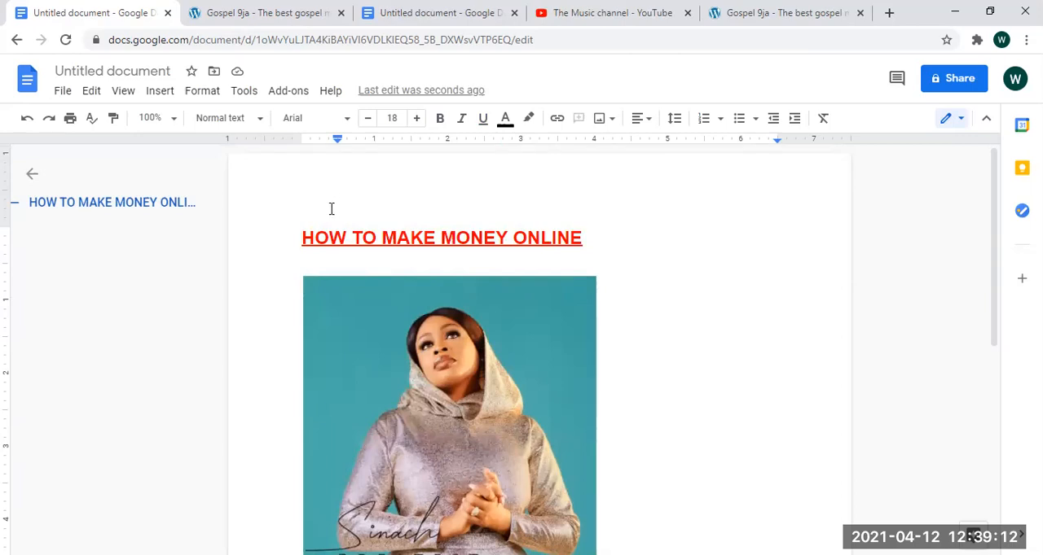
pyautogui.click(303, 238)
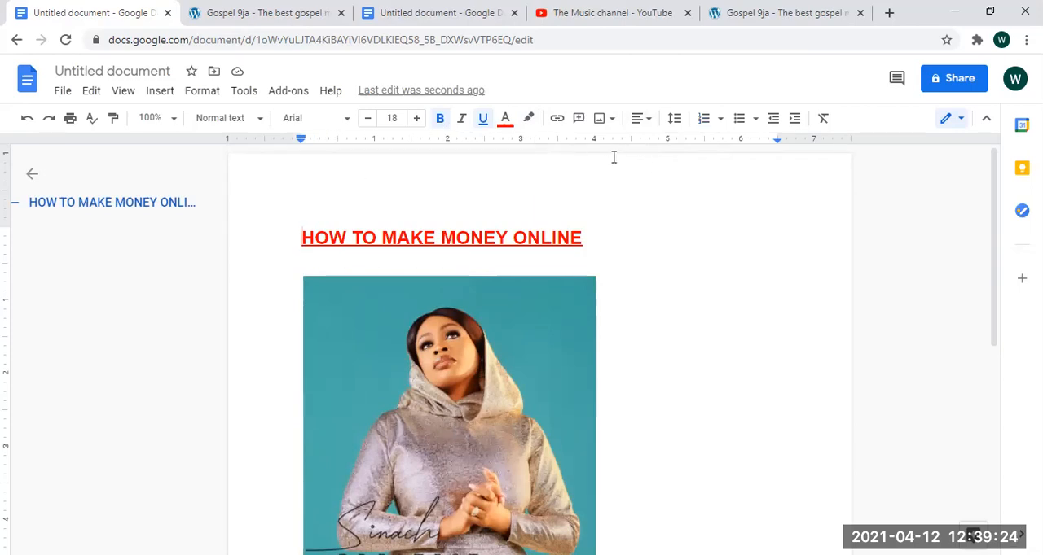
pyautogui.click(246, 92)
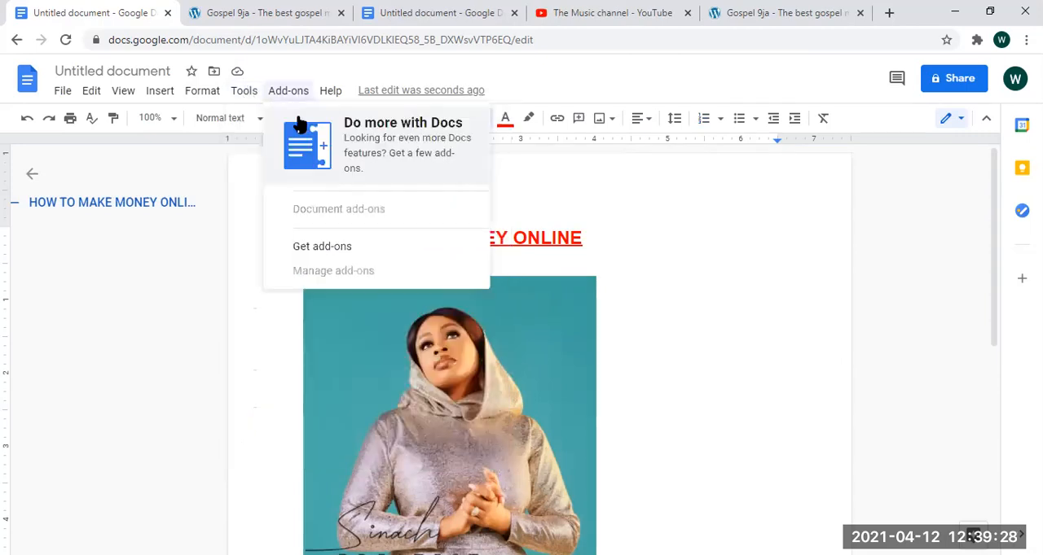
pyautogui.click(241, 95)
pyautogui.moveTo(296, 128)
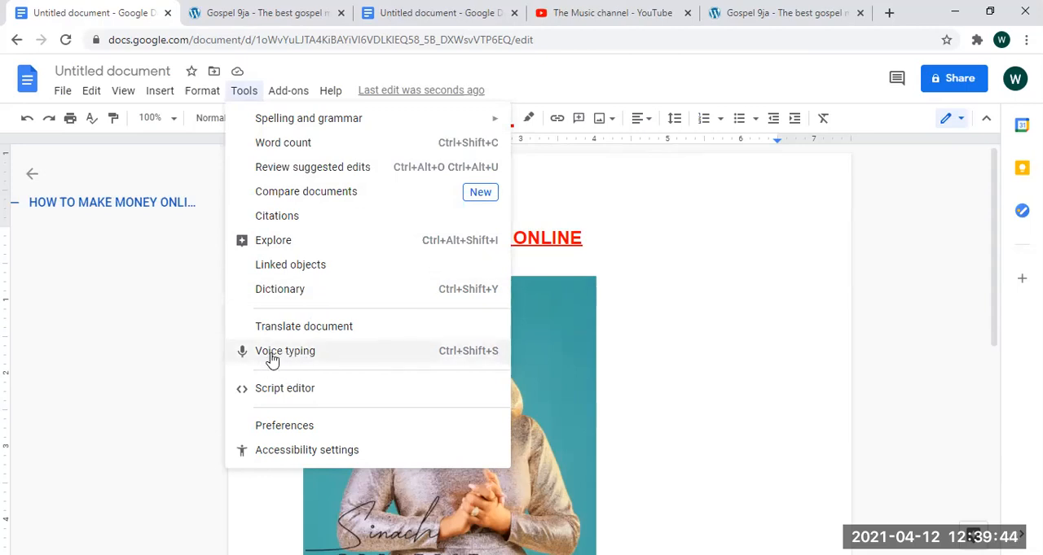
pyautogui.click(356, 346)
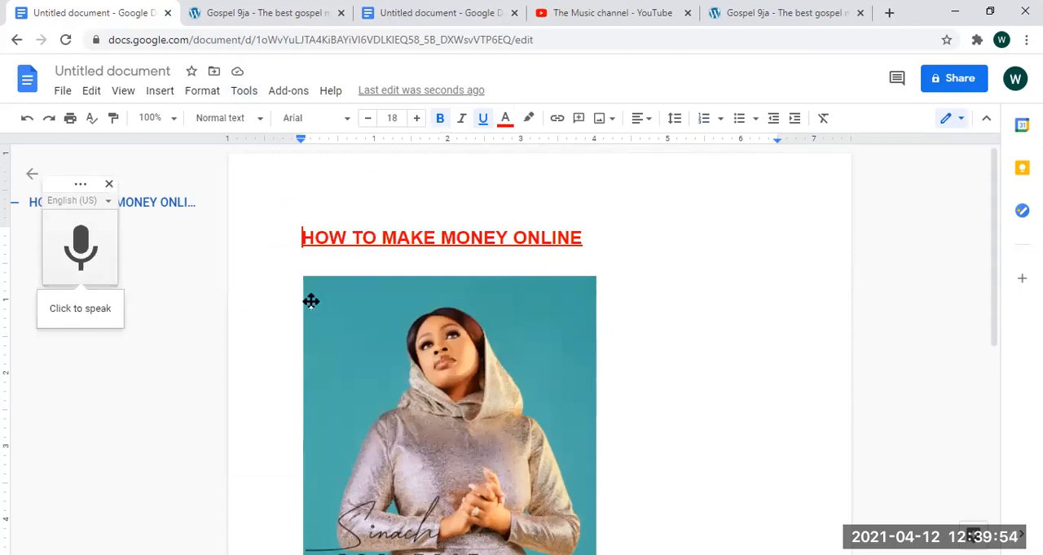
pyautogui.click(80, 247)
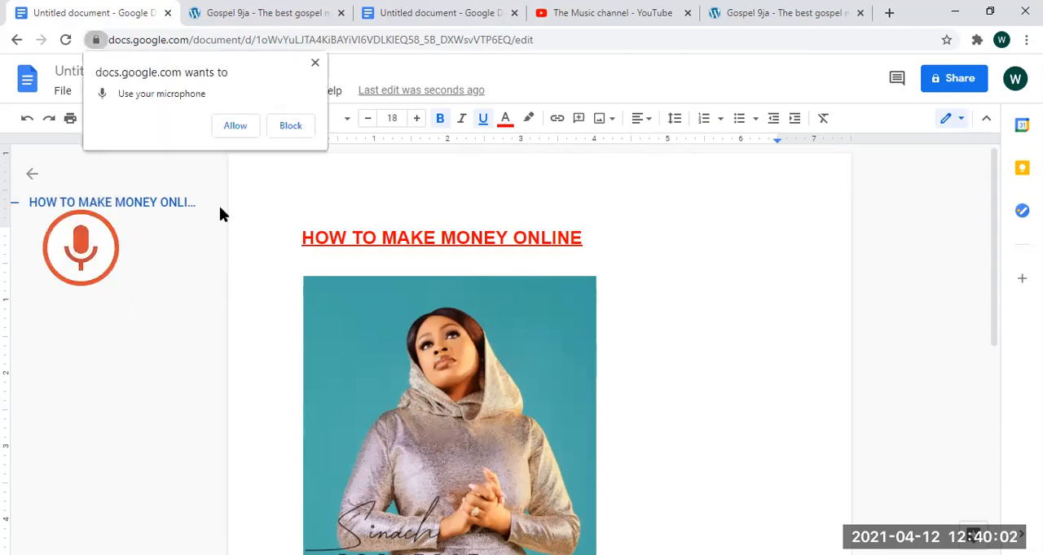
pyautogui.click(237, 128)
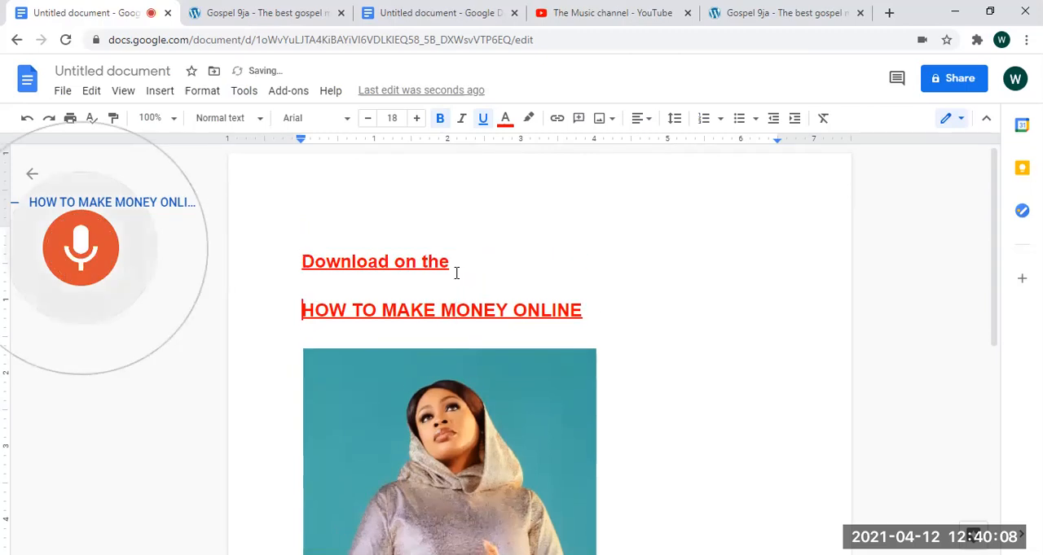
# - Dictate a paragraph starting "I want you to see hello how are you doing" above "Download on the", and stop voice typing
pyautogui.click(439, 231)
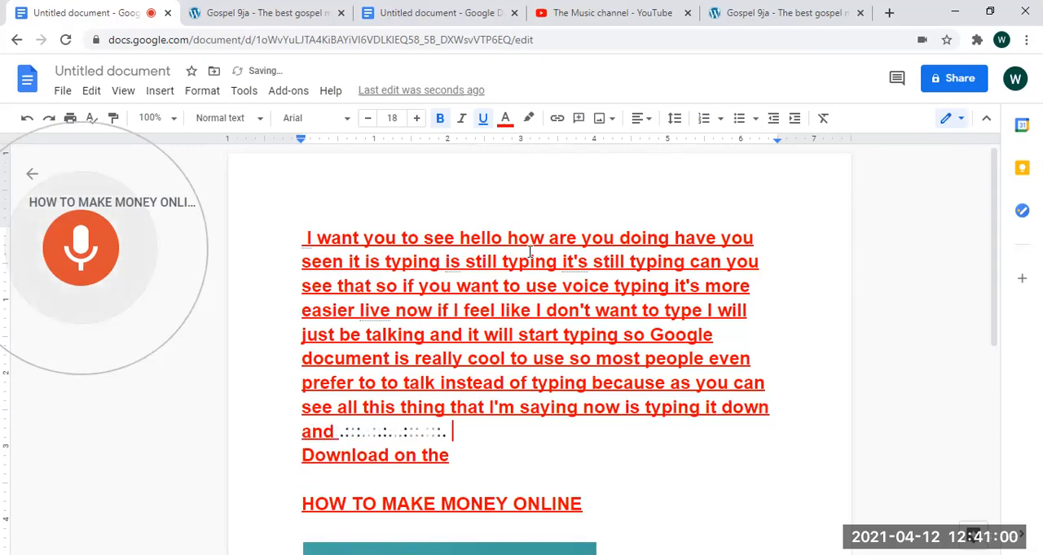
pyautogui.click(113, 248)
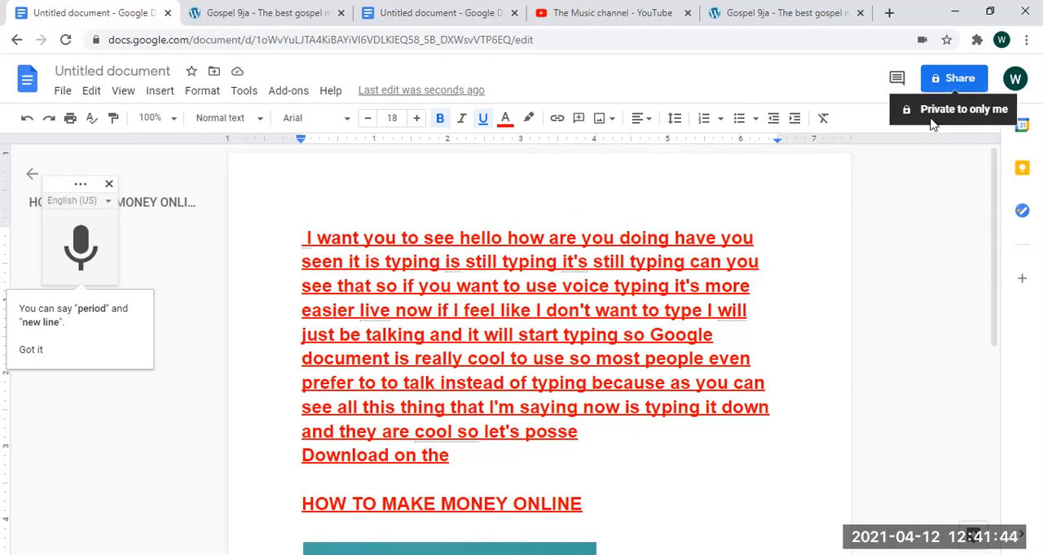
# - Start sharing the document and save it under the name "HOSSSSSSS" when asked to name it
pyautogui.click(953, 83)
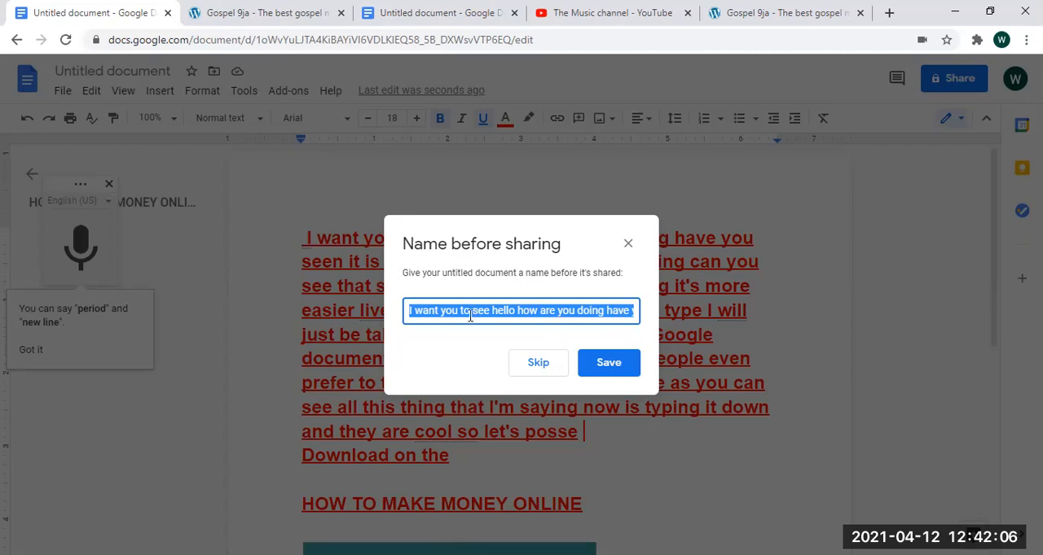
pyautogui.write('HO')
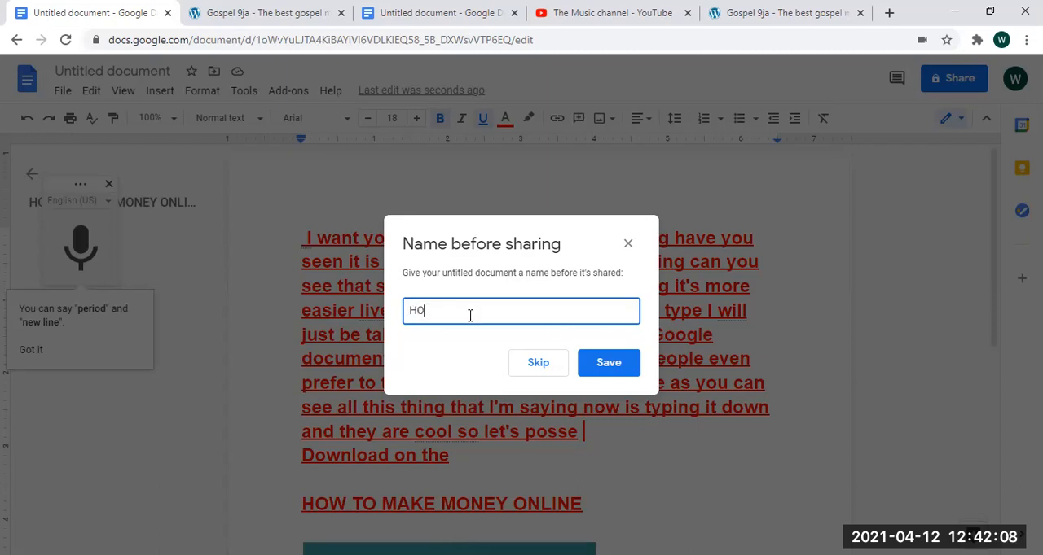
pyautogui.write('SSSSSSS')
pyautogui.click(599, 378)
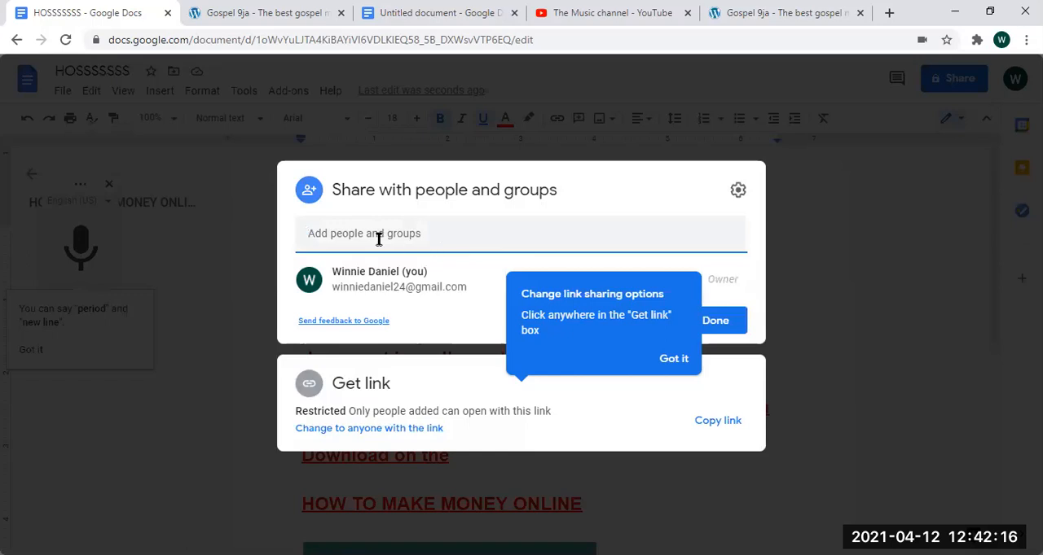
pyautogui.click(378, 236)
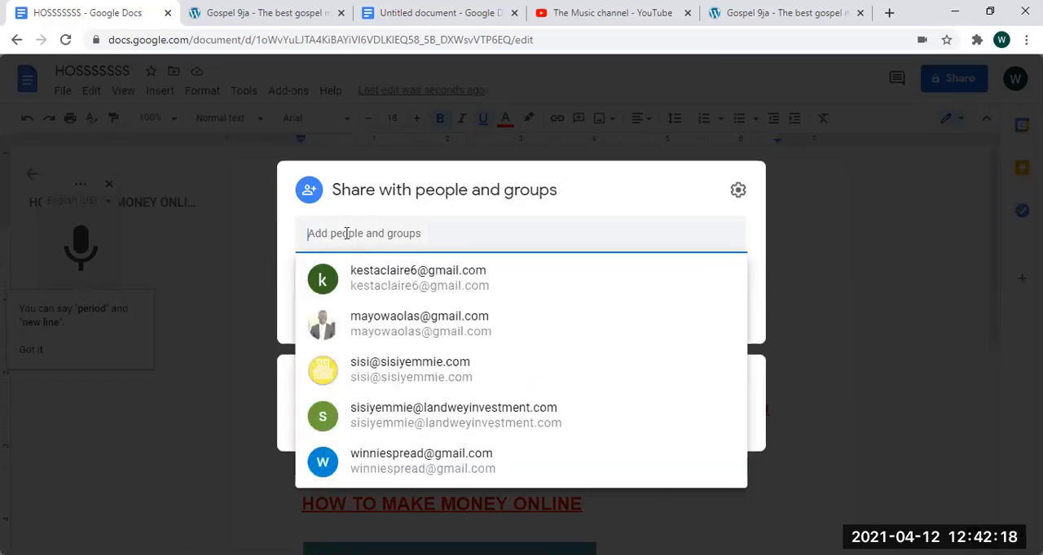
pyautogui.click(542, 200)
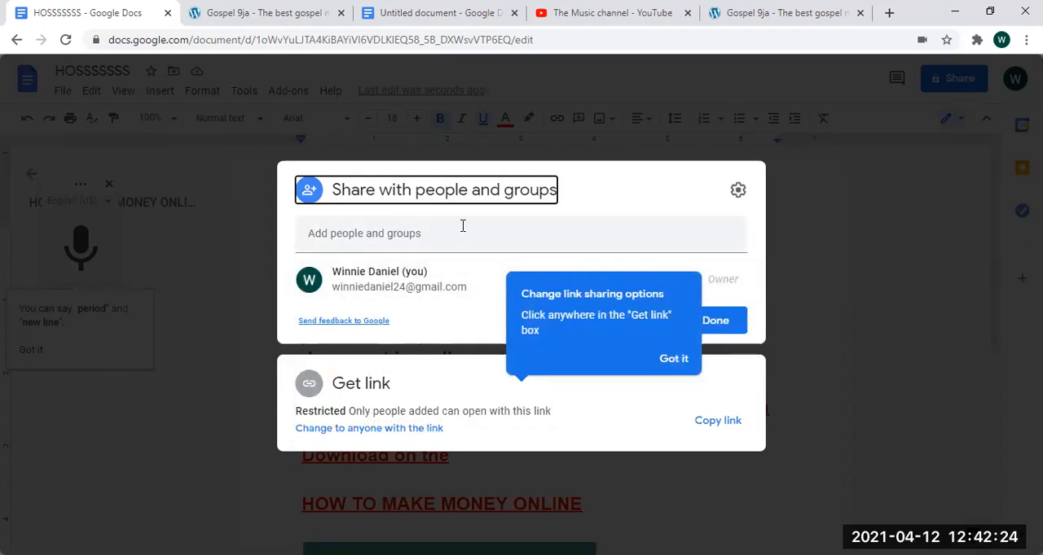
pyautogui.click(717, 326)
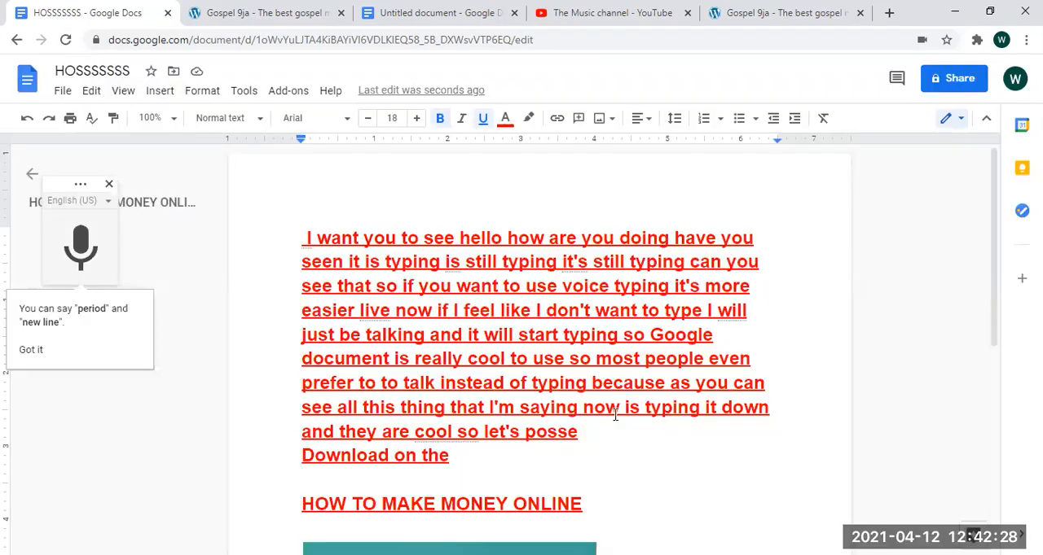
# - Prepare a share invitation for the second suggested contact as Editor with the message "JJJJCDSHJK", and cancel it without sending
pyautogui.click(936, 85)
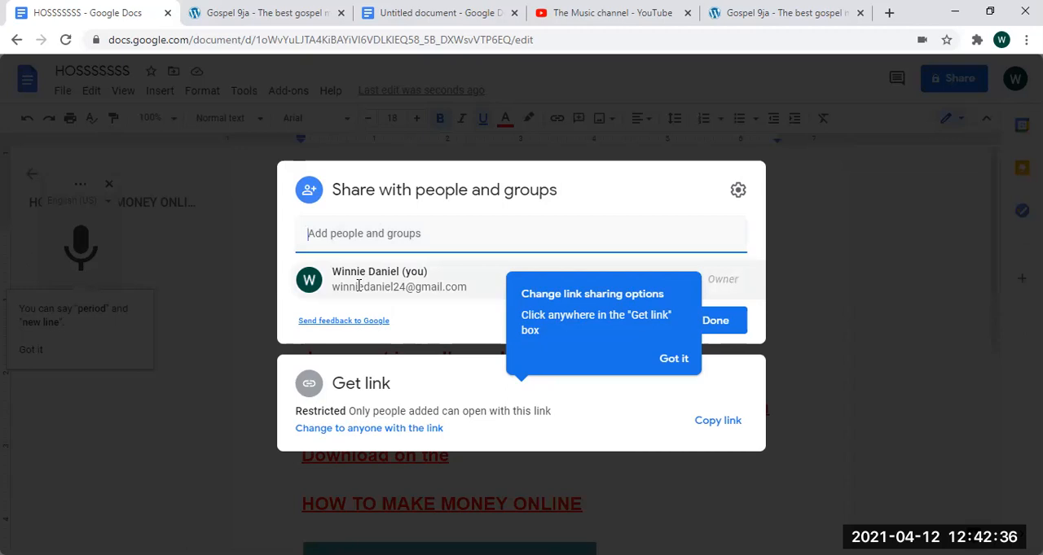
pyautogui.click(359, 236)
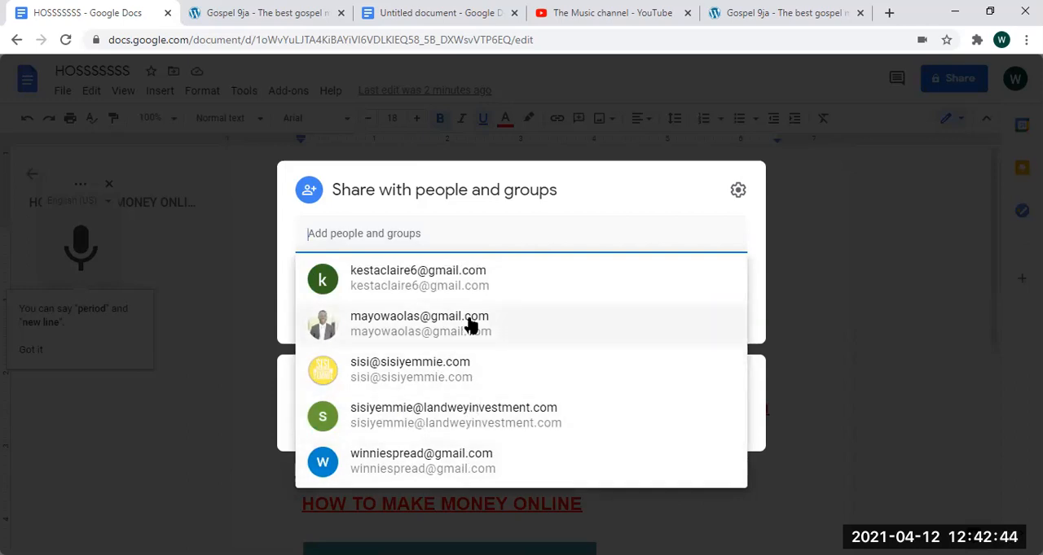
pyautogui.click(386, 334)
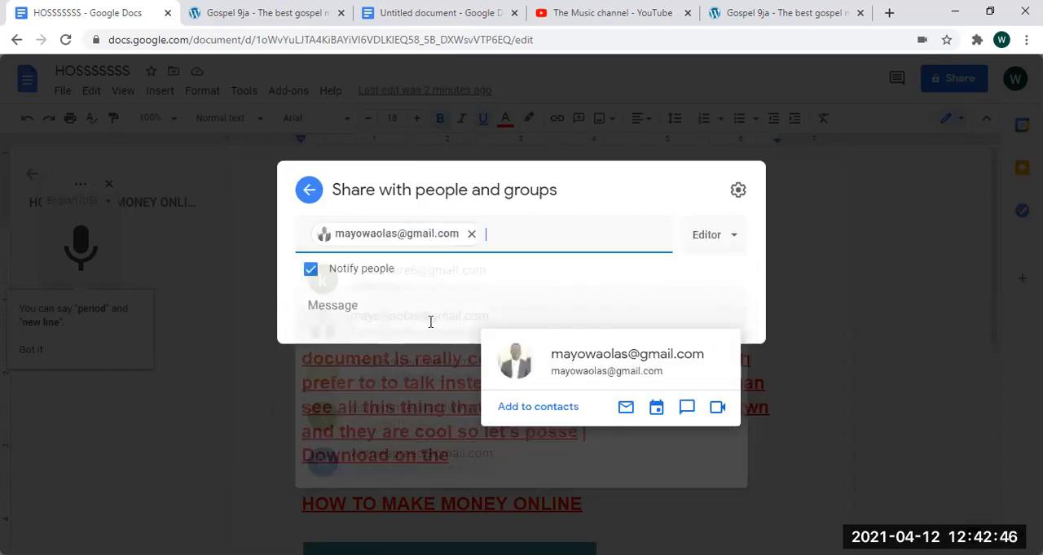
pyautogui.click(348, 309)
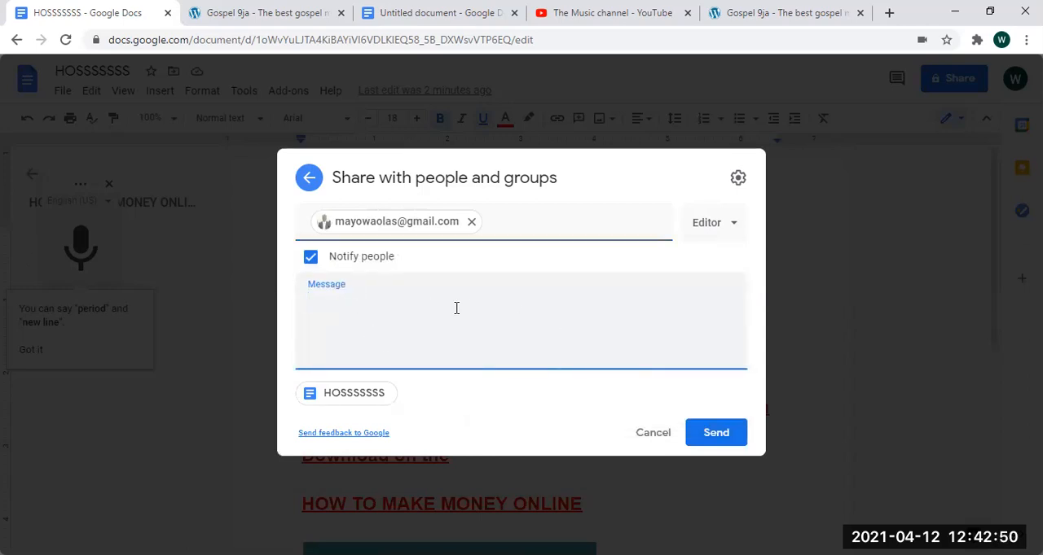
pyautogui.write('JJJJCDSHJK')
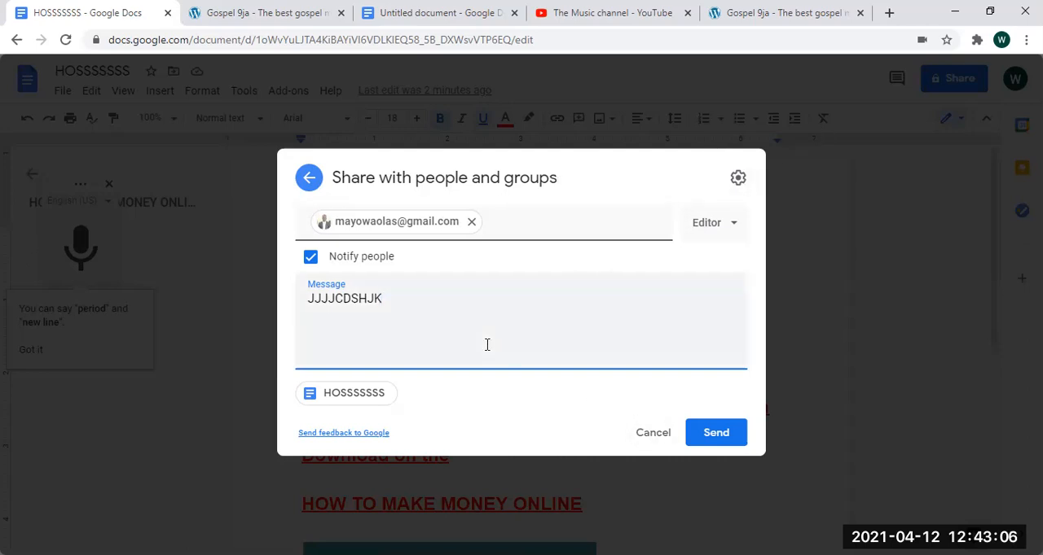
pyautogui.click(670, 425)
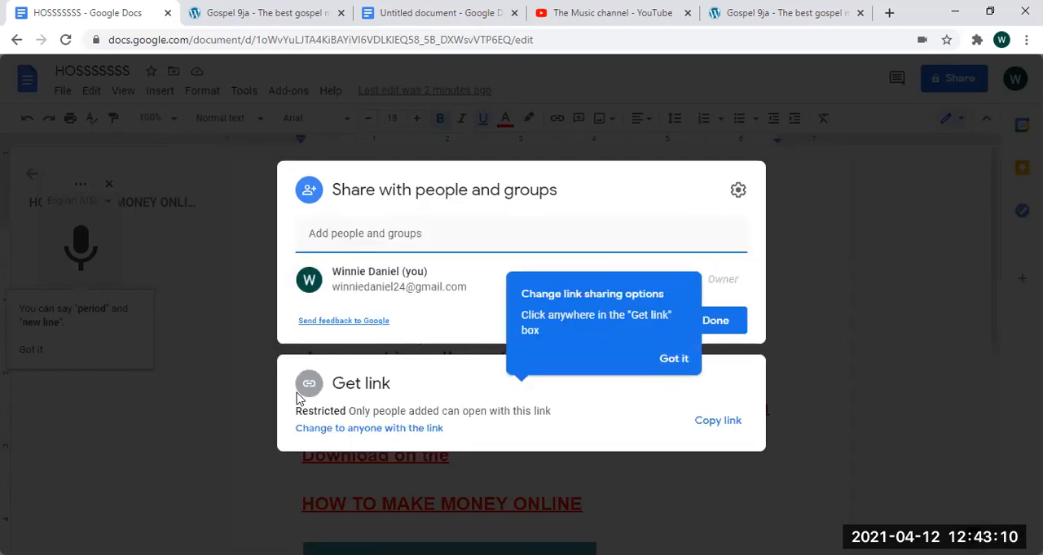